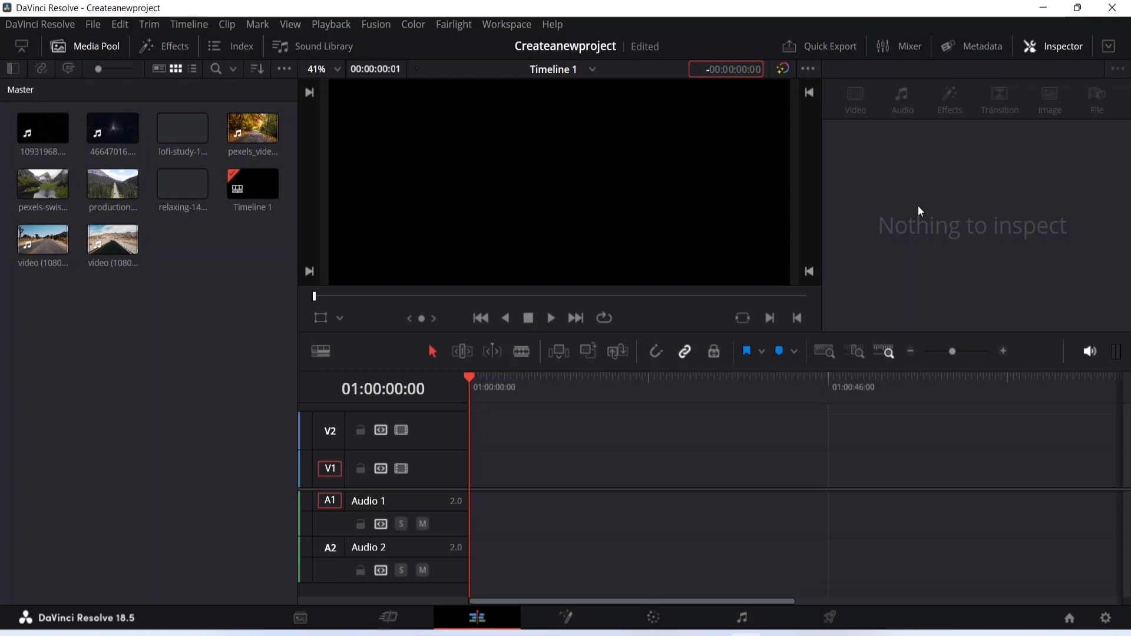
Step: Delete the empty Audio 2 track and the empty V2 video track from the timeline
right_click(447, 565)
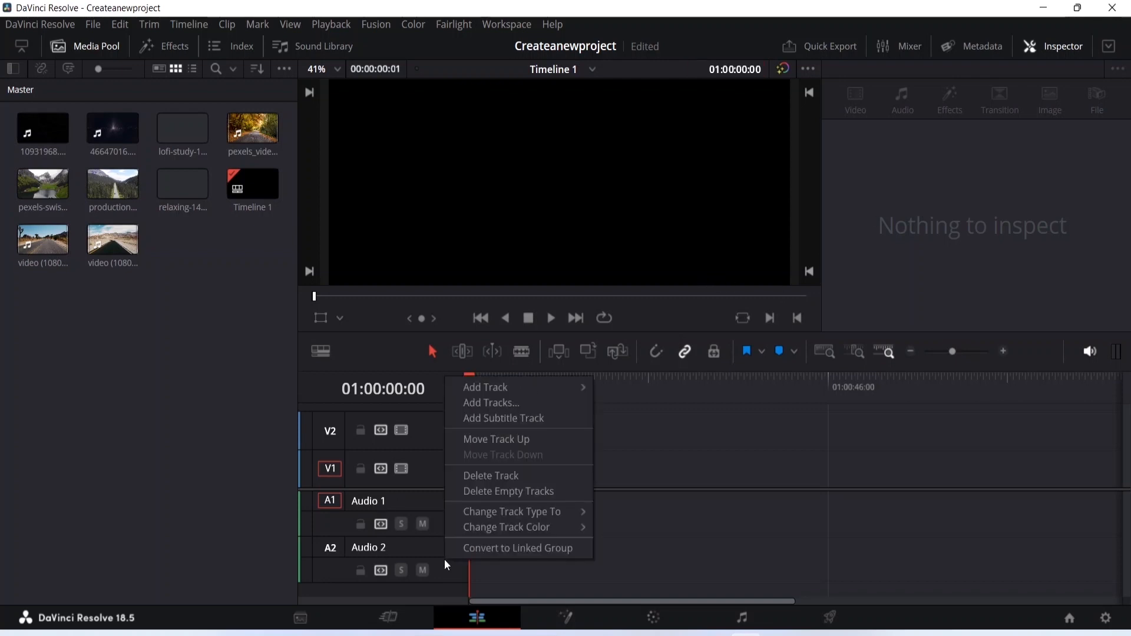
left_click(508, 477)
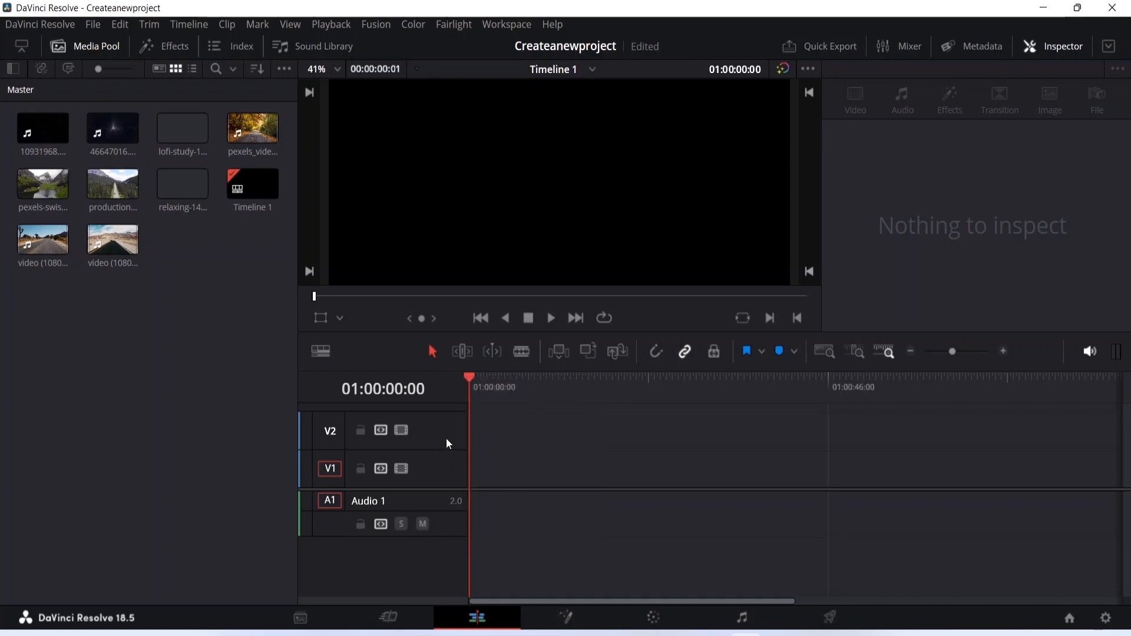
right_click(446, 437)
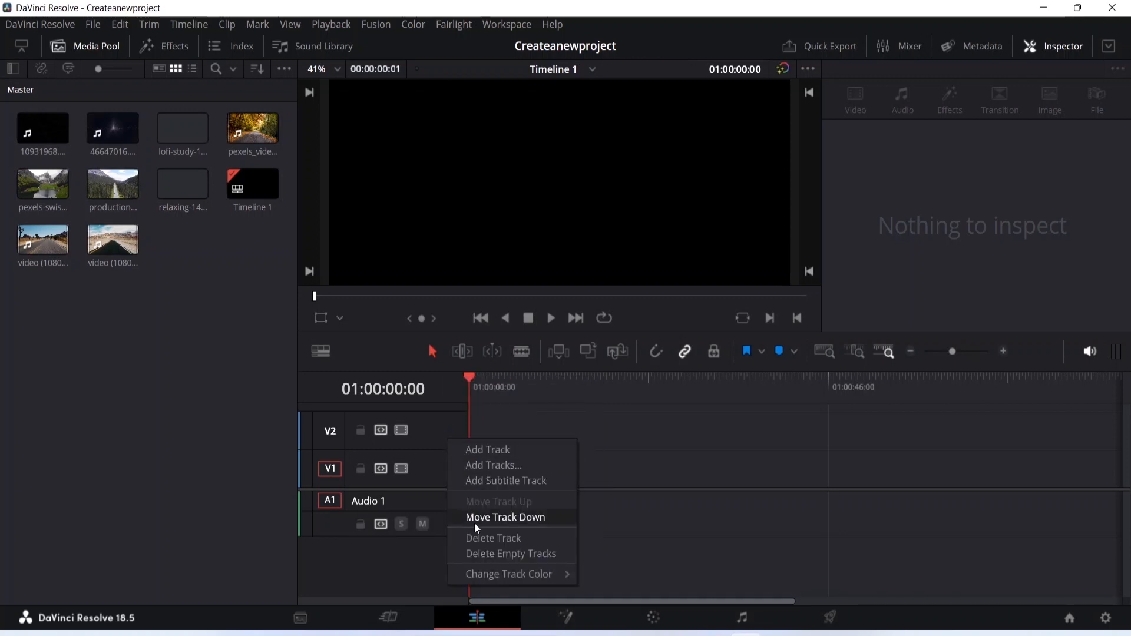
left_click(491, 539)
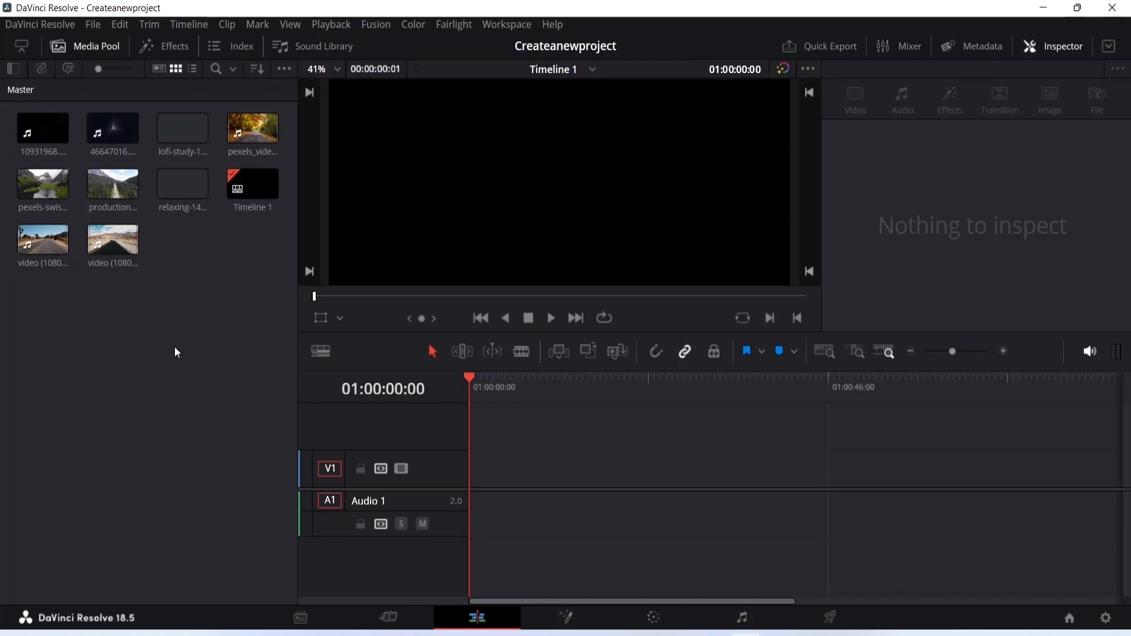
Step: Place the desert road clip video (1080p) (1).mp4 at the start of the V1 track
left_click(43, 241)
left_click_drag(43, 241, 182, 315)
left_click(43, 238)
left_click_drag(44, 238, 469, 473)
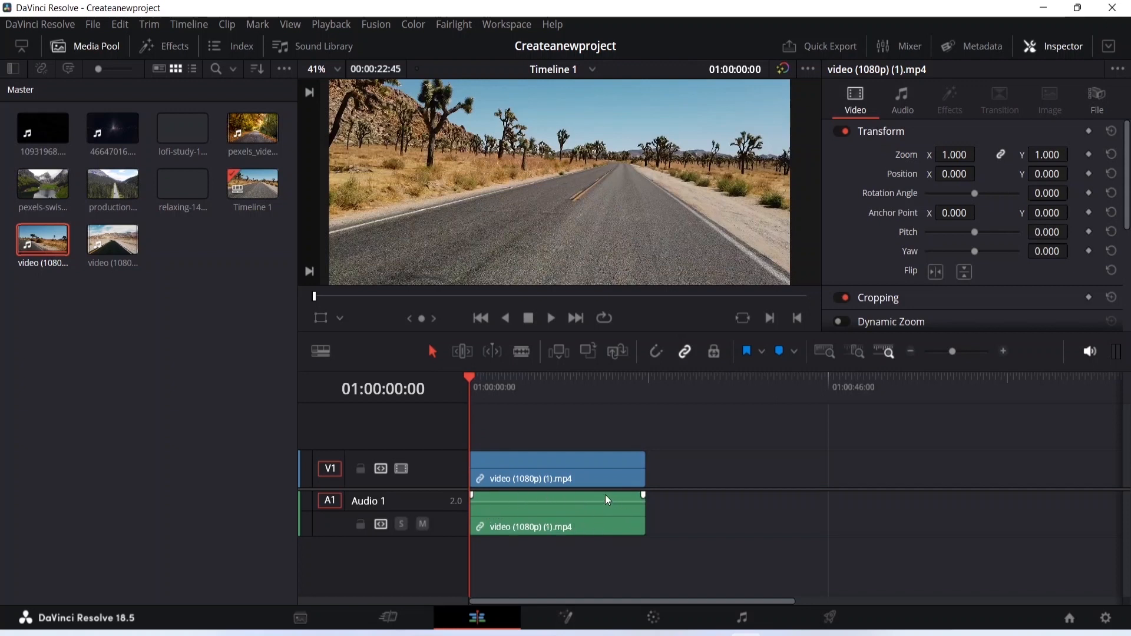
Step: Unlink the road clip's video and audio so that each part can be selected separately
left_click(555, 515)
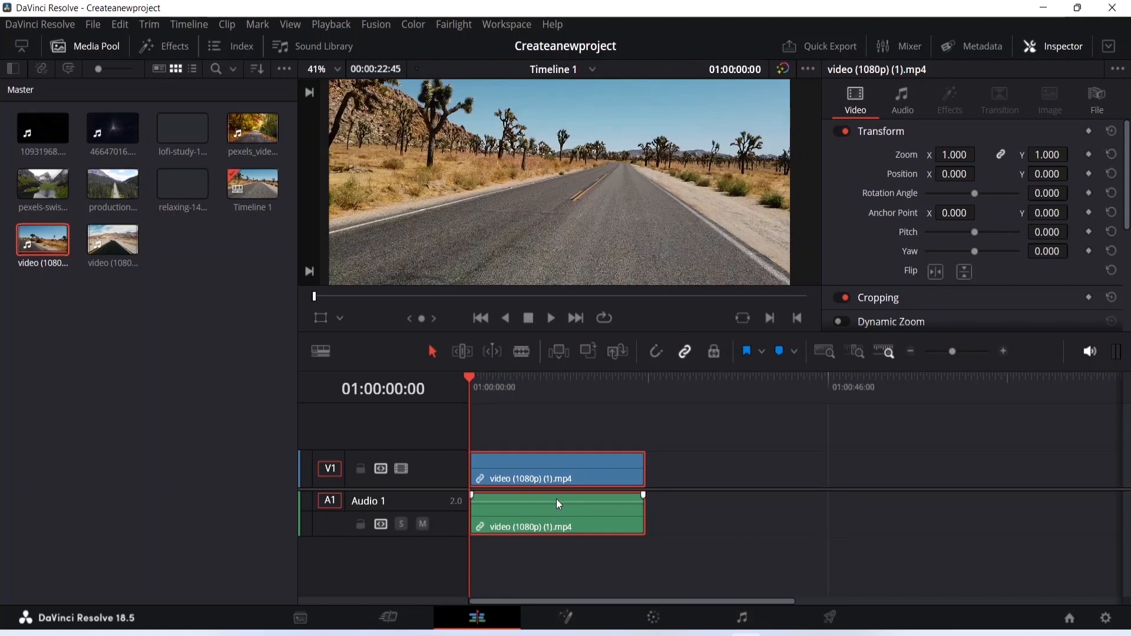
right_click(556, 501)
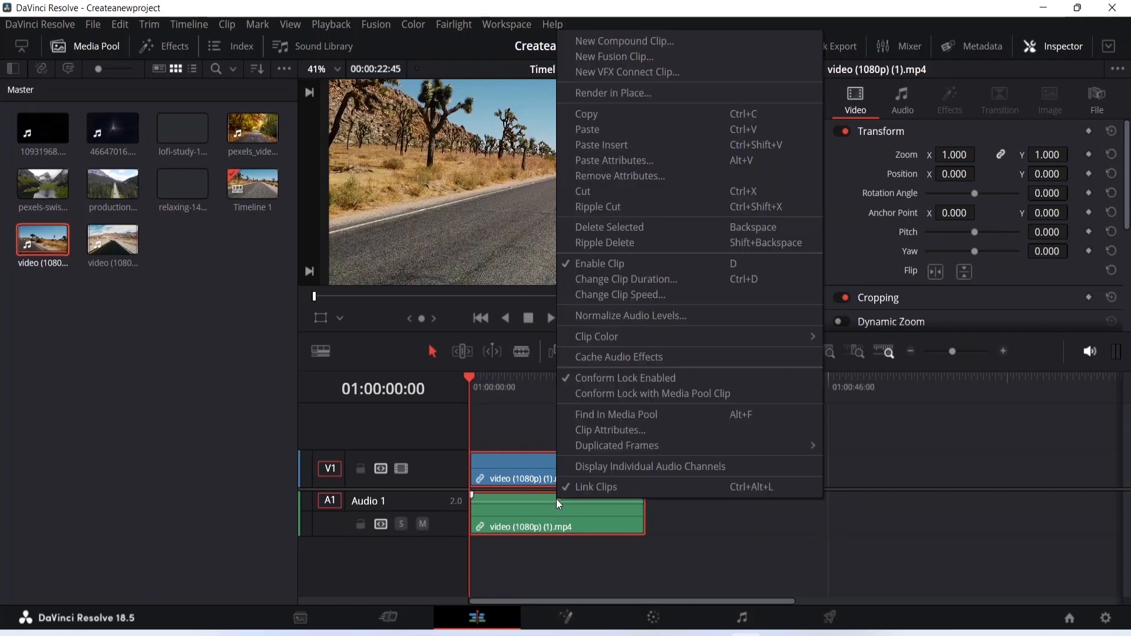
left_click(602, 490)
left_click(637, 504)
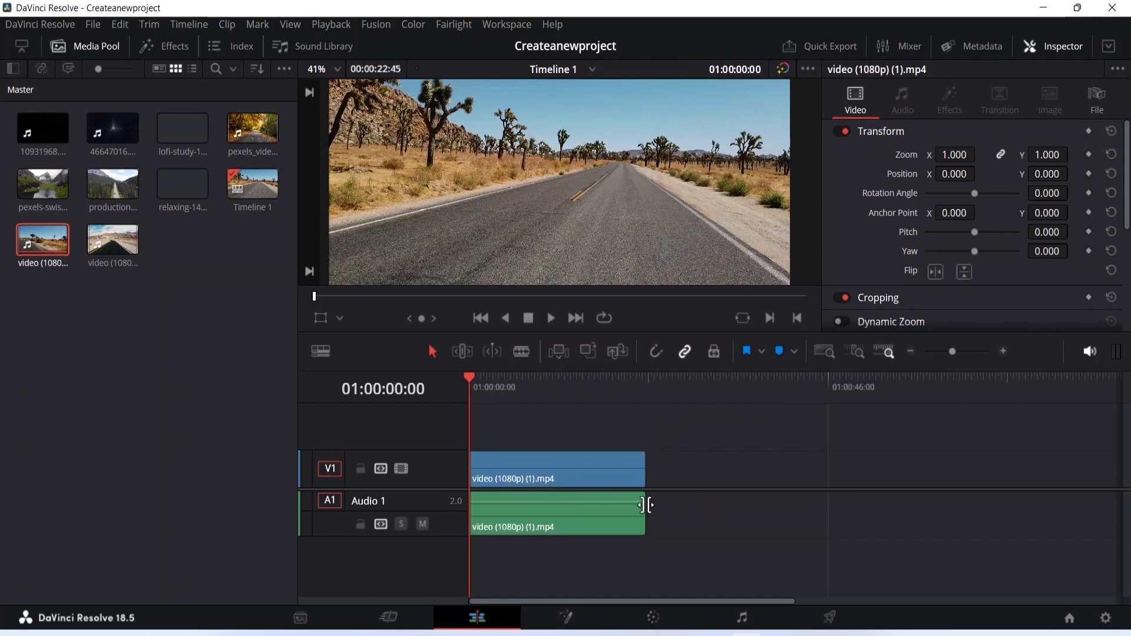
left_click(595, 467)
left_click(596, 508)
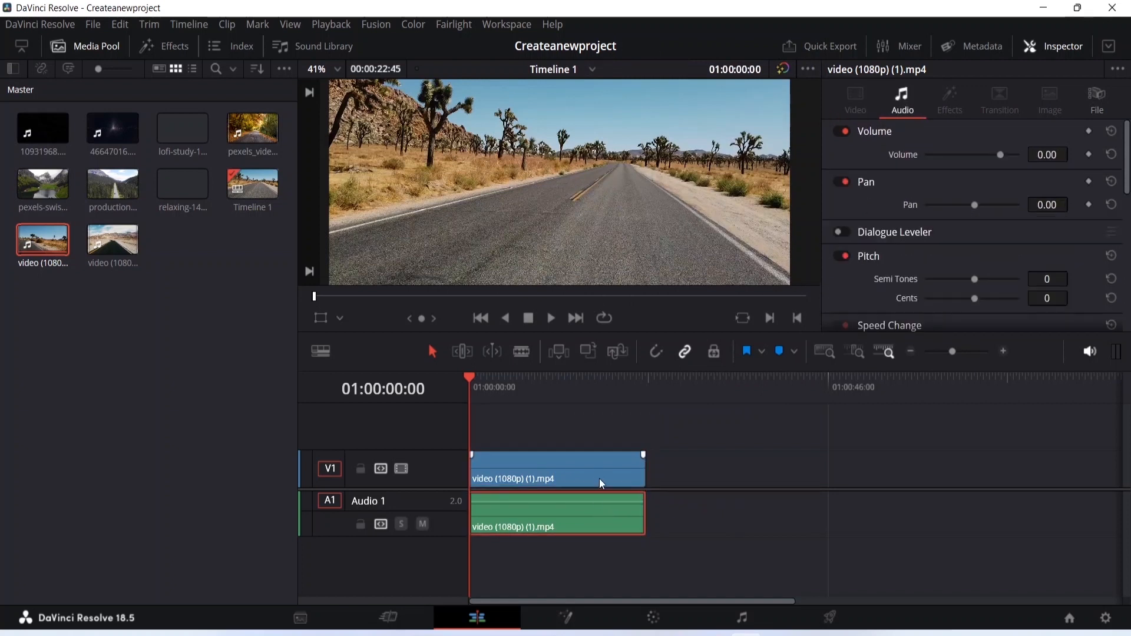
left_click(599, 478)
Step: Cut the road clip's audio from the Audio 1 track and move its video part up to a V2 track
left_click(572, 497)
right_click(564, 512)
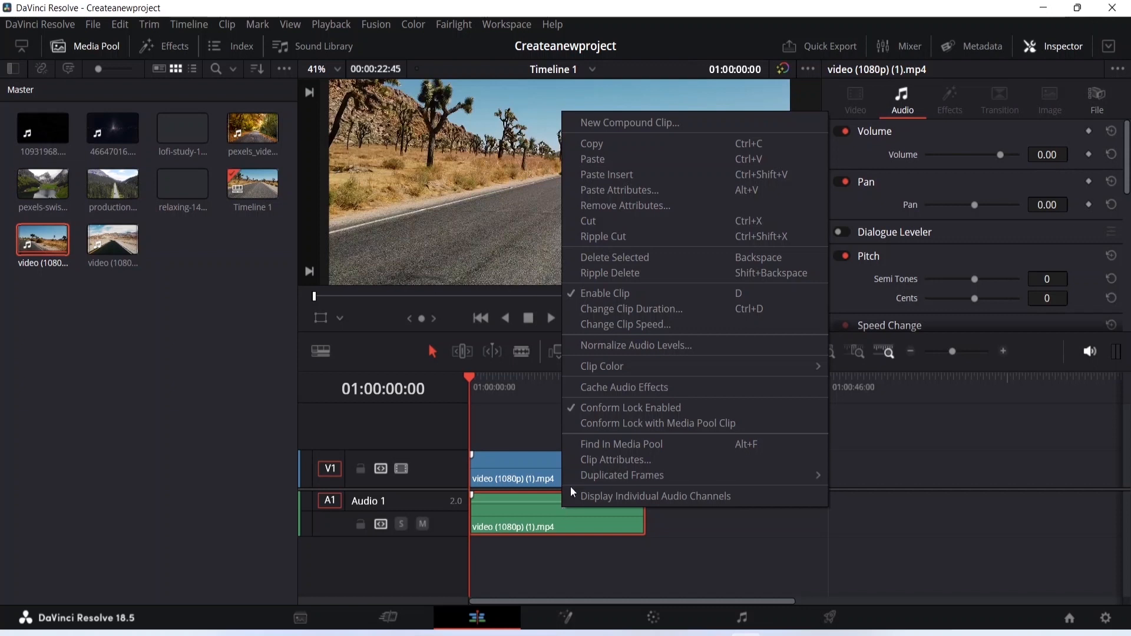
left_click(599, 223)
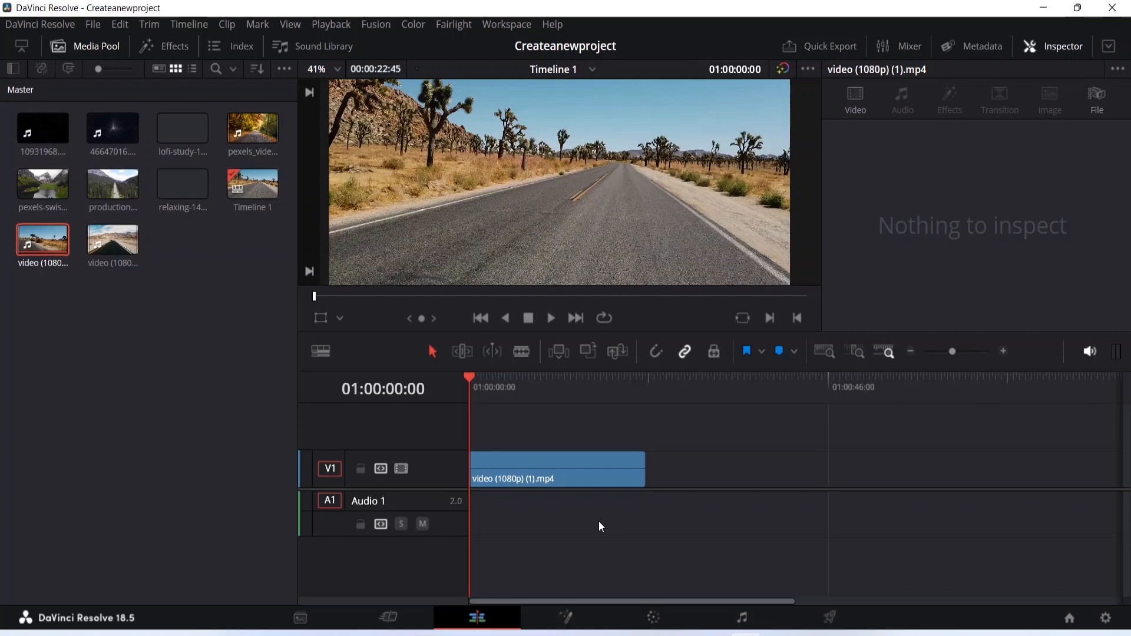
left_click_drag(535, 471, 536, 440)
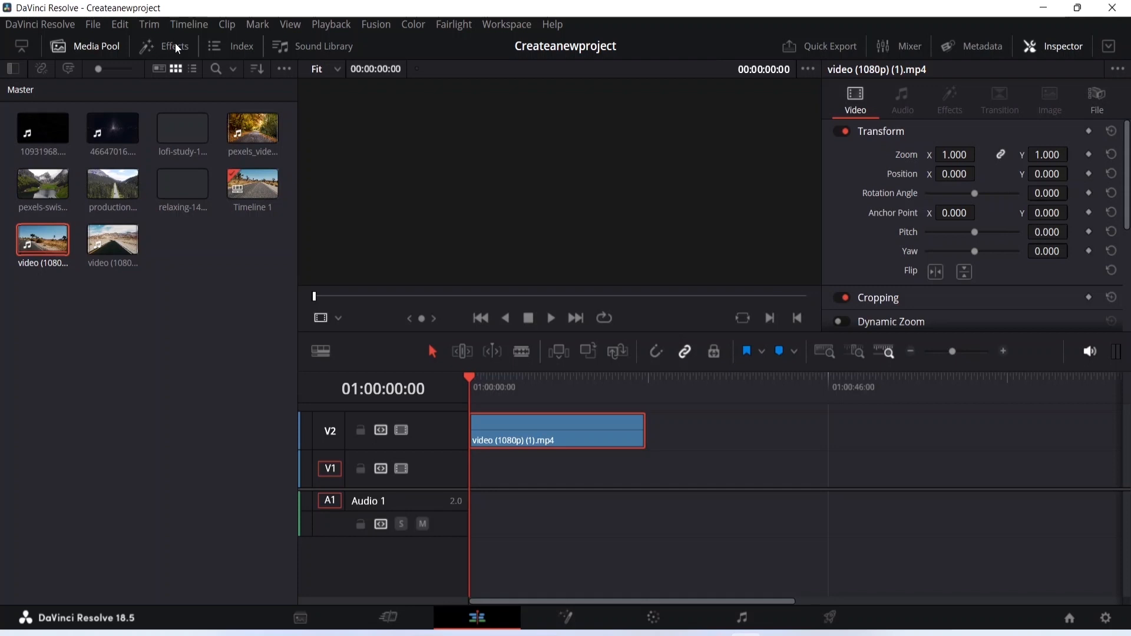
Step: Place a Text+ title from the effects library at the start of track V1, beneath the road clip
left_click(175, 46)
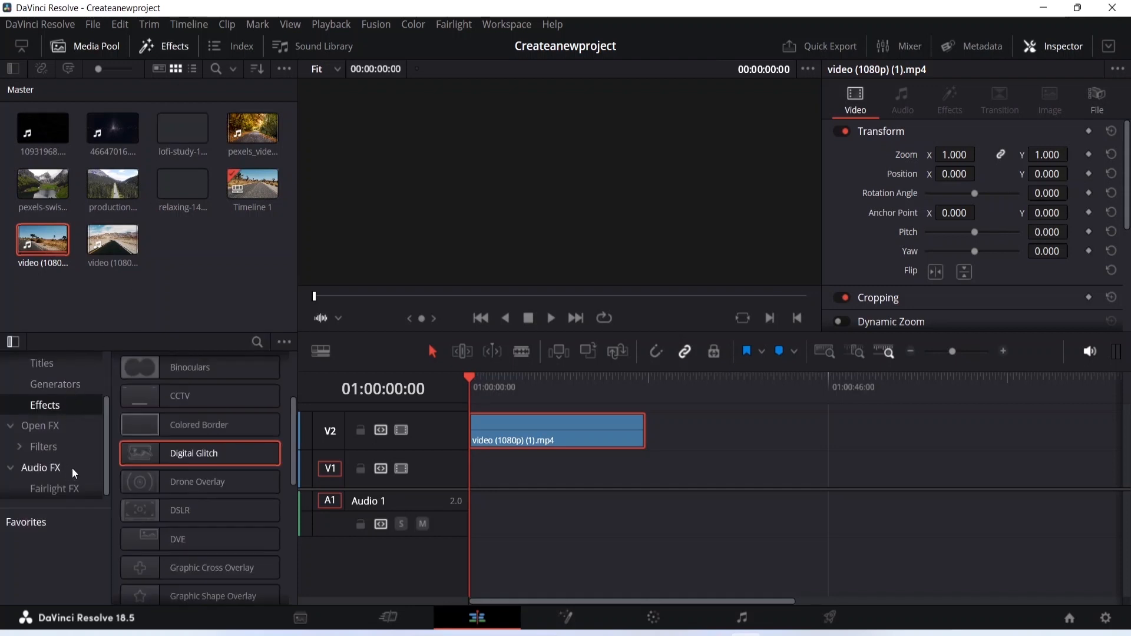
scroll(73, 457, "up", 3)
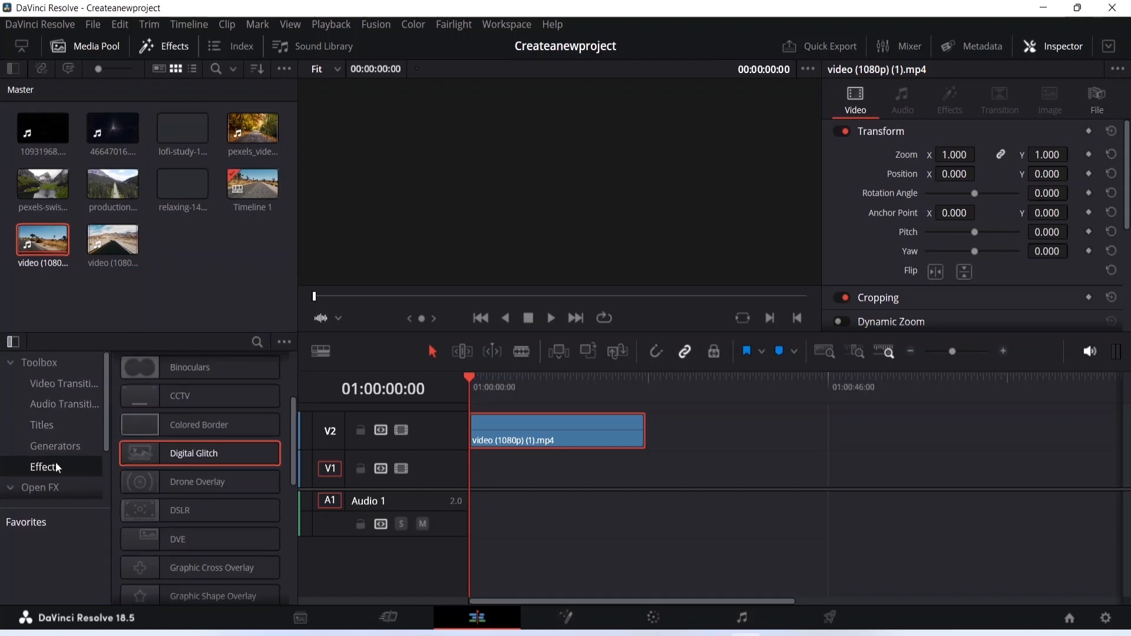
scroll(62, 456, "down", 3)
scroll(11, 424, "up", 3)
scroll(44, 407, "down", 1)
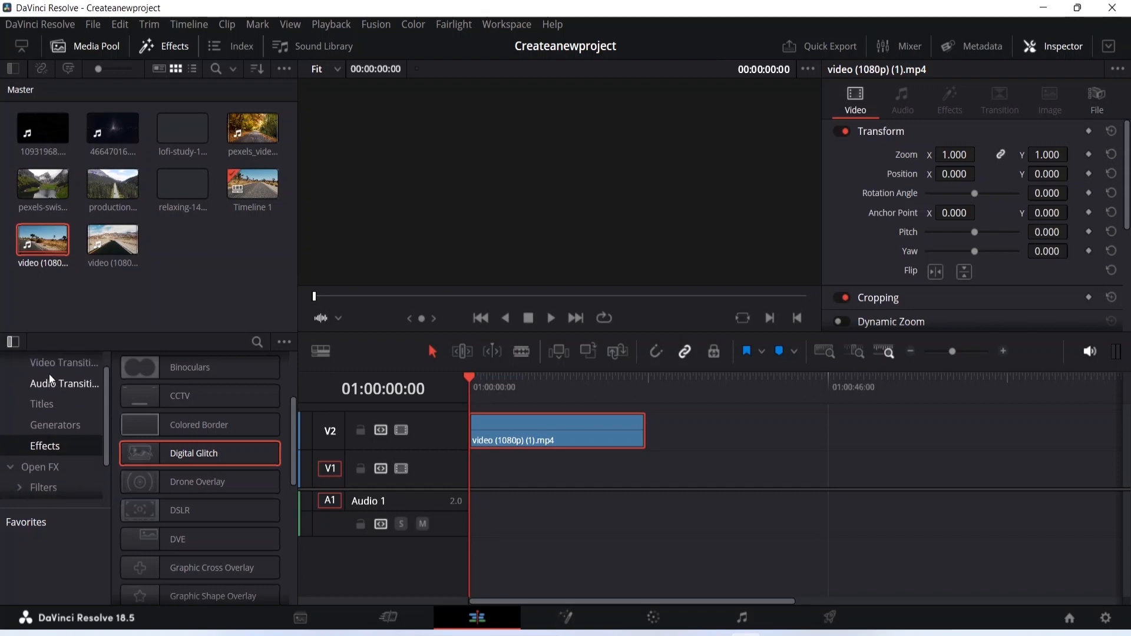
left_click(47, 404)
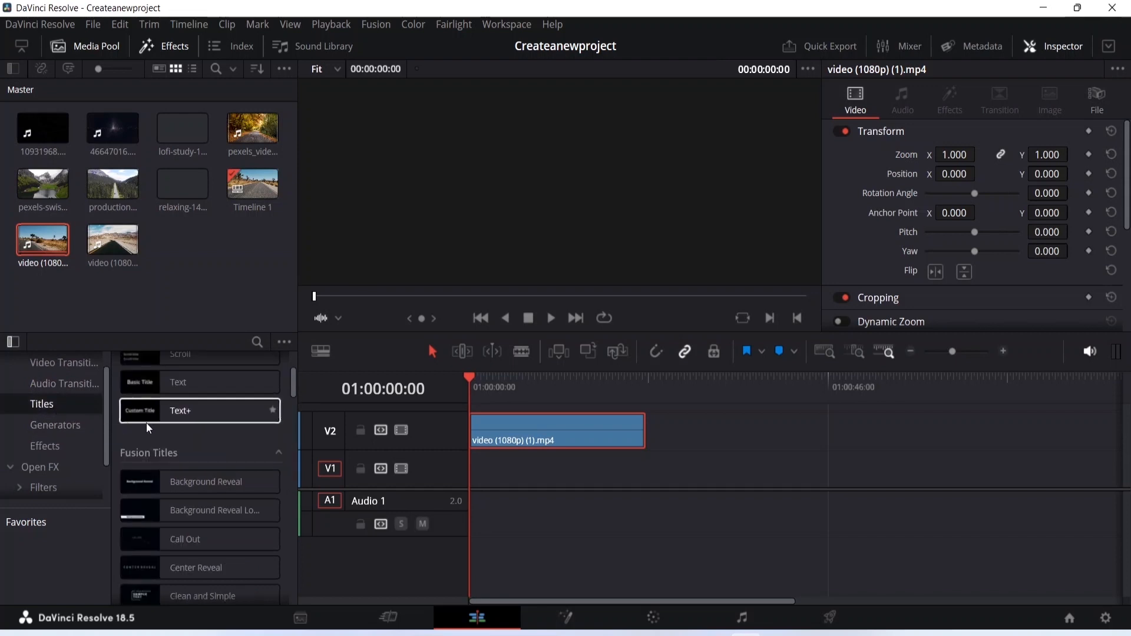
scroll(146, 422, "up", 1)
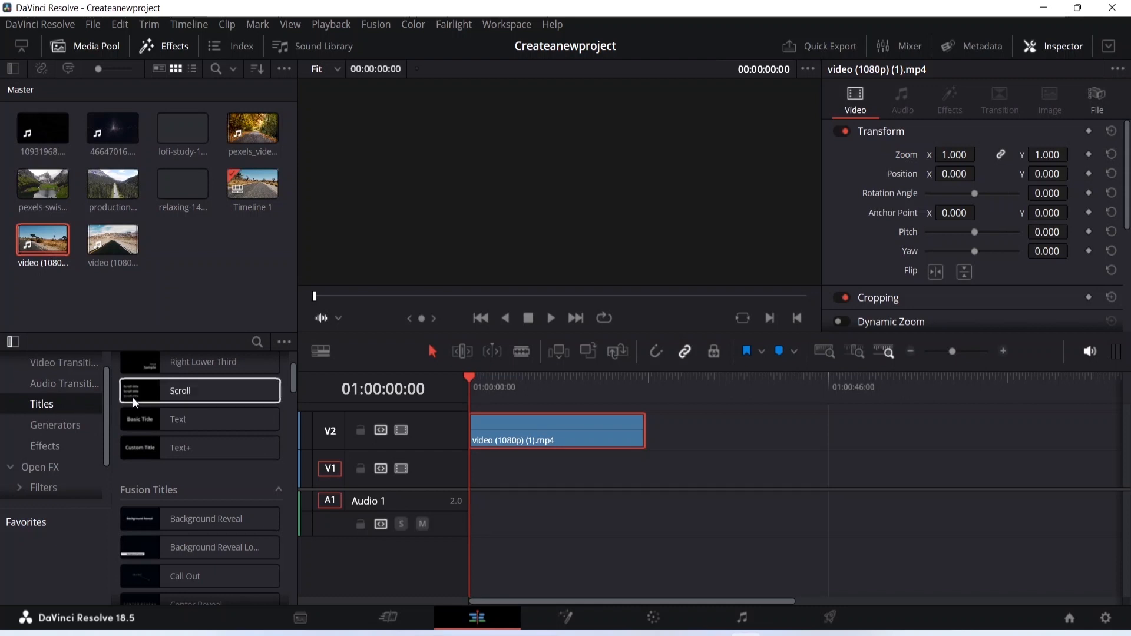
scroll(177, 396, "up", 3)
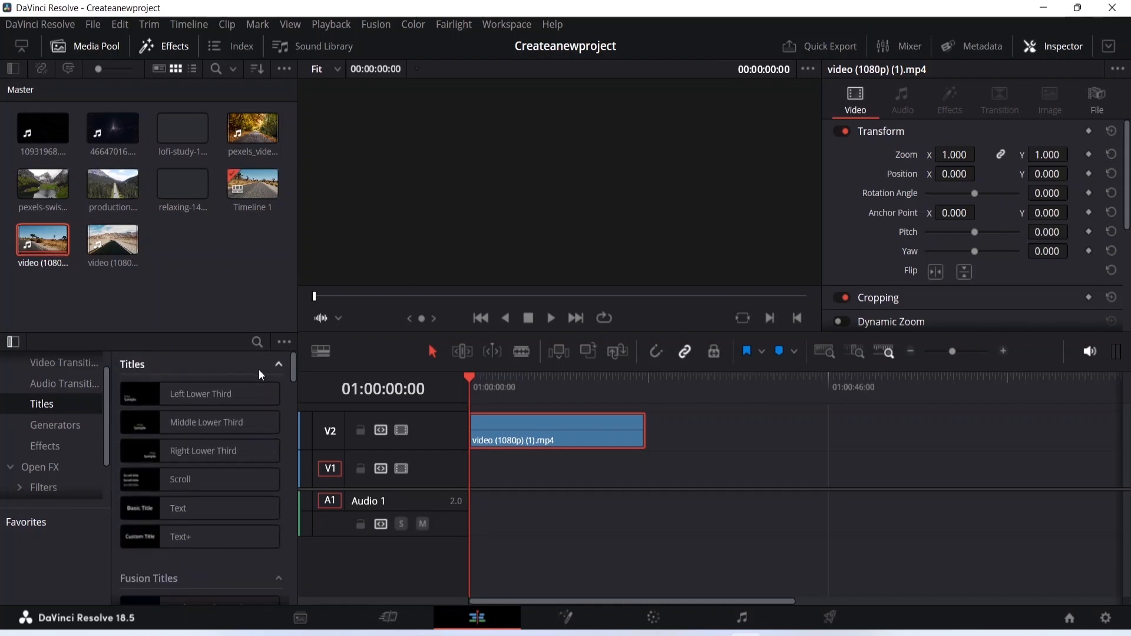
scroll(273, 381, "down", 2)
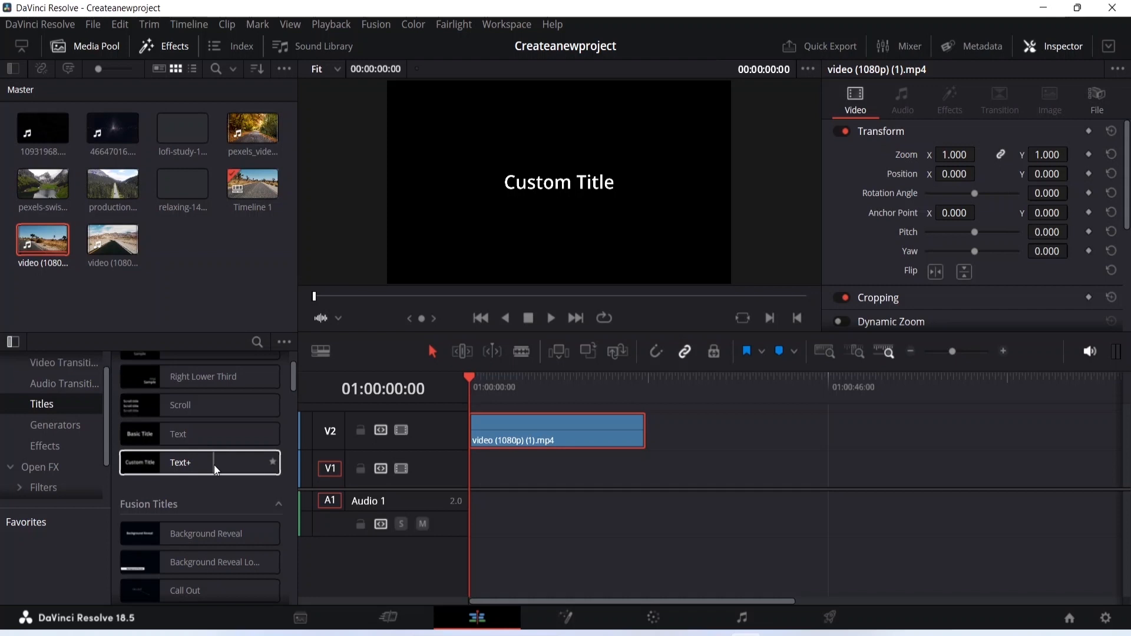
left_click_drag(202, 464, 468, 482)
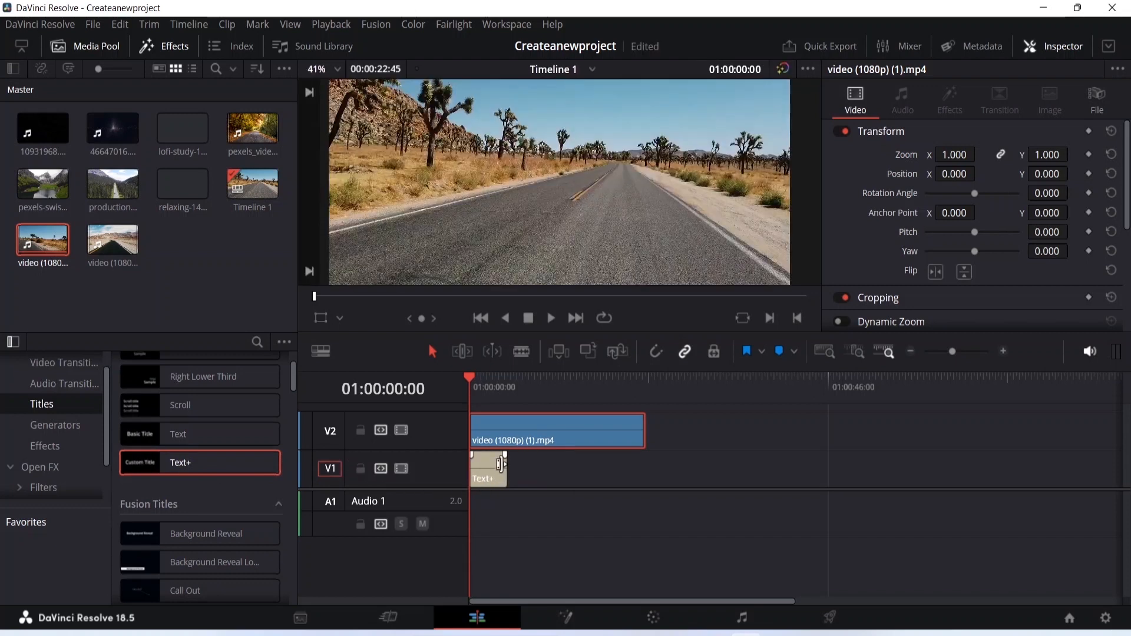
Step: Extend the Text+ title on V1 so it ends together with the road clip on V2
left_click(483, 475)
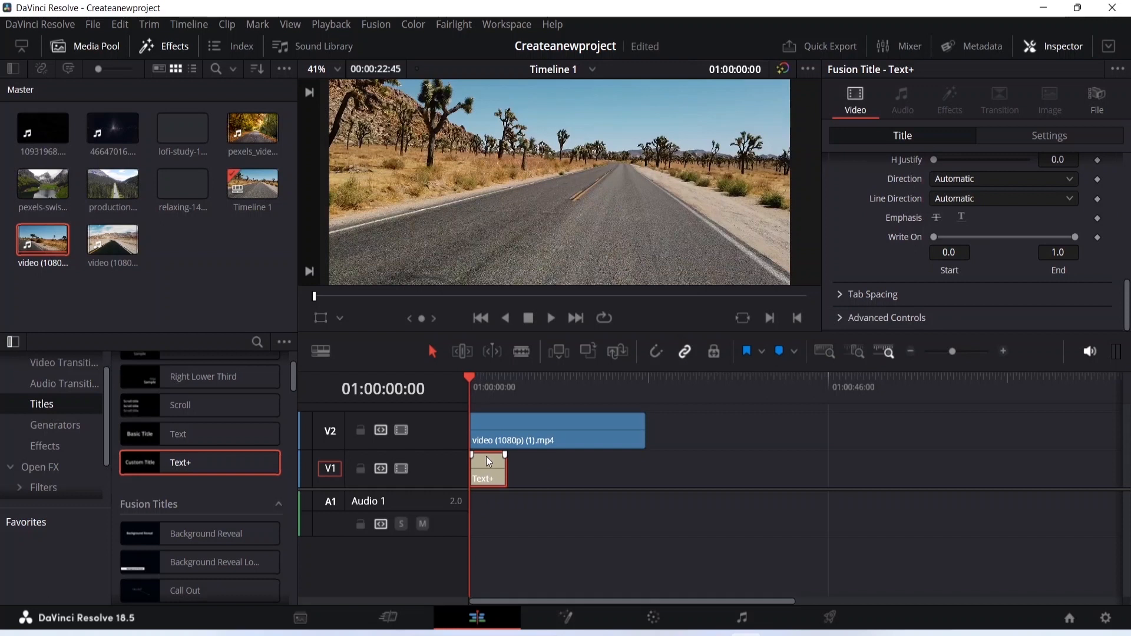
left_click(493, 437)
left_click(487, 479)
left_click(508, 470)
left_click_drag(508, 470, 646, 470)
left_click(724, 435)
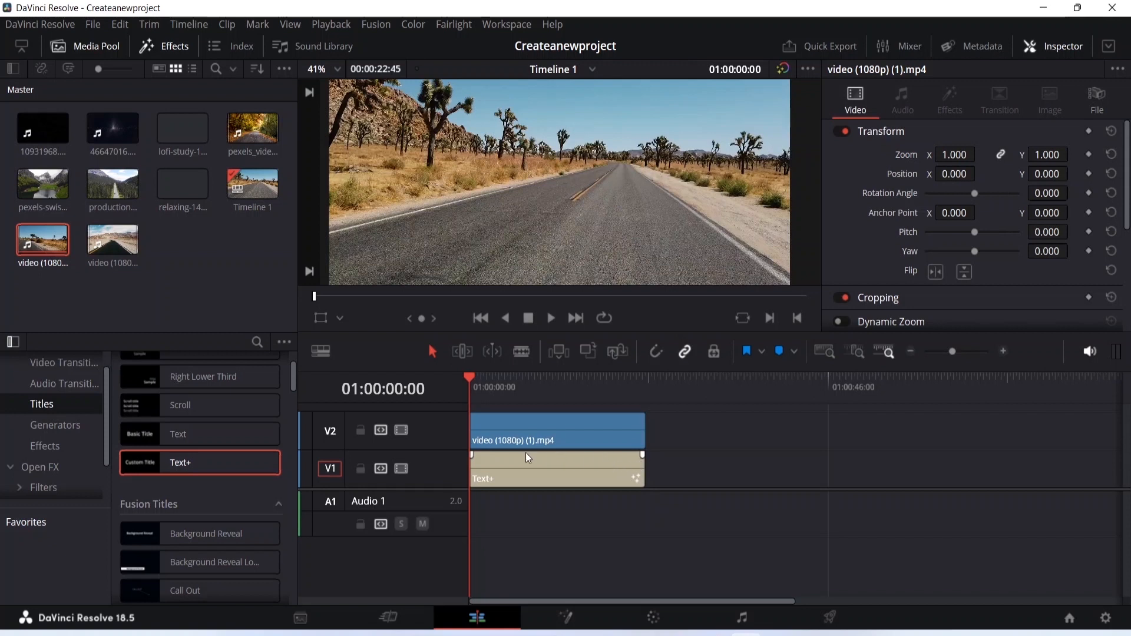
Step: Disable the V2 video track and replace the Text+ title's wording with "Canada"
left_click(401, 431)
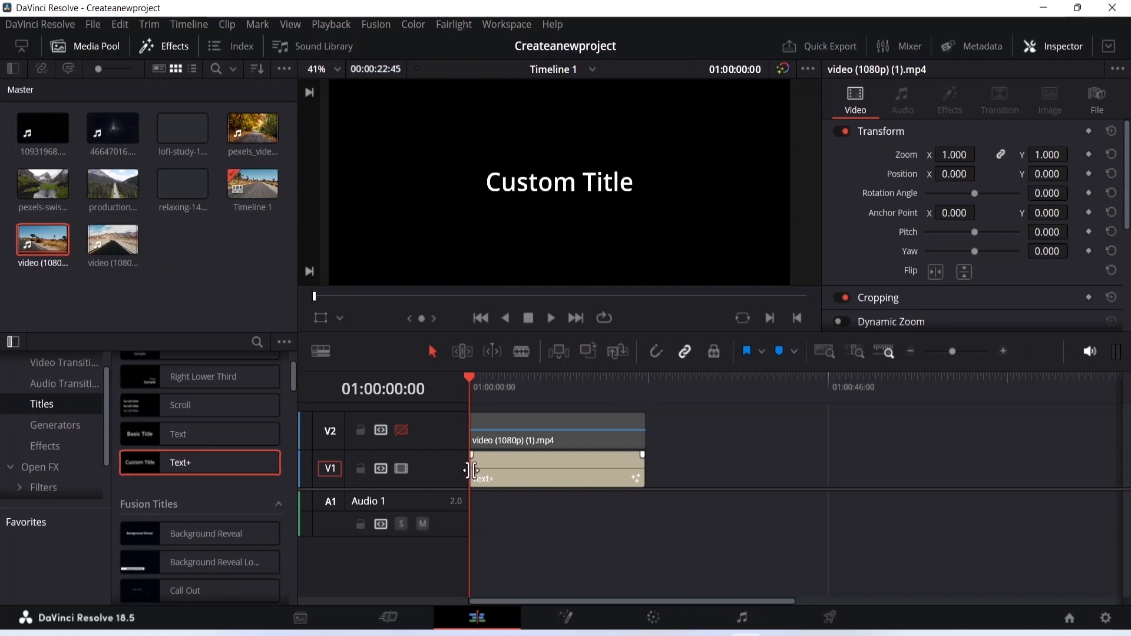
left_click(539, 471)
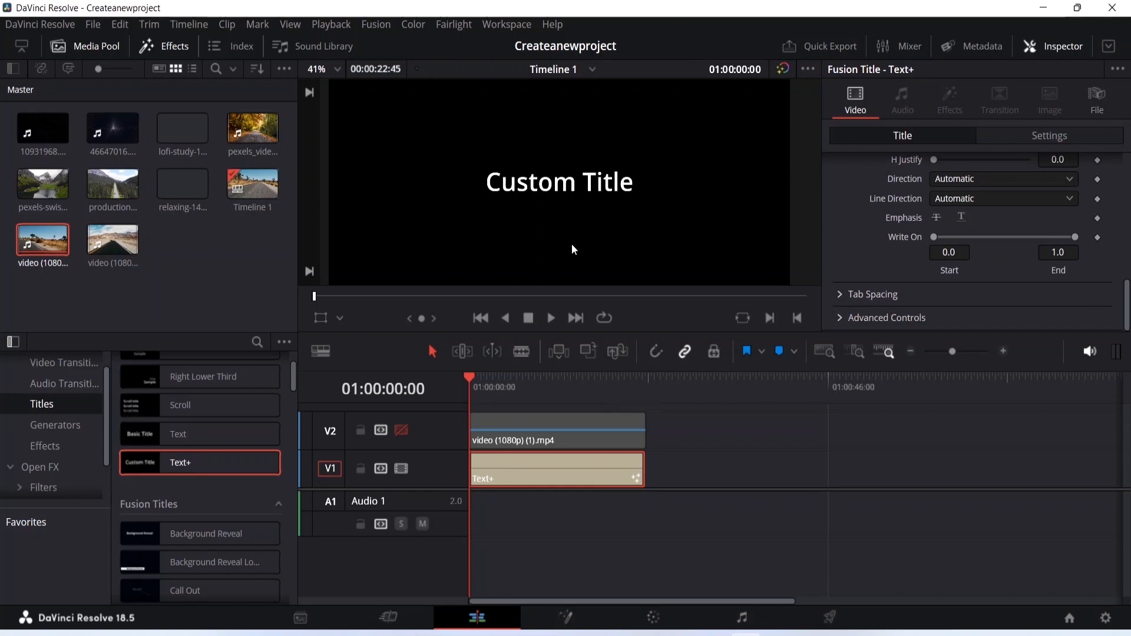
scroll(557, 136, "down", 1)
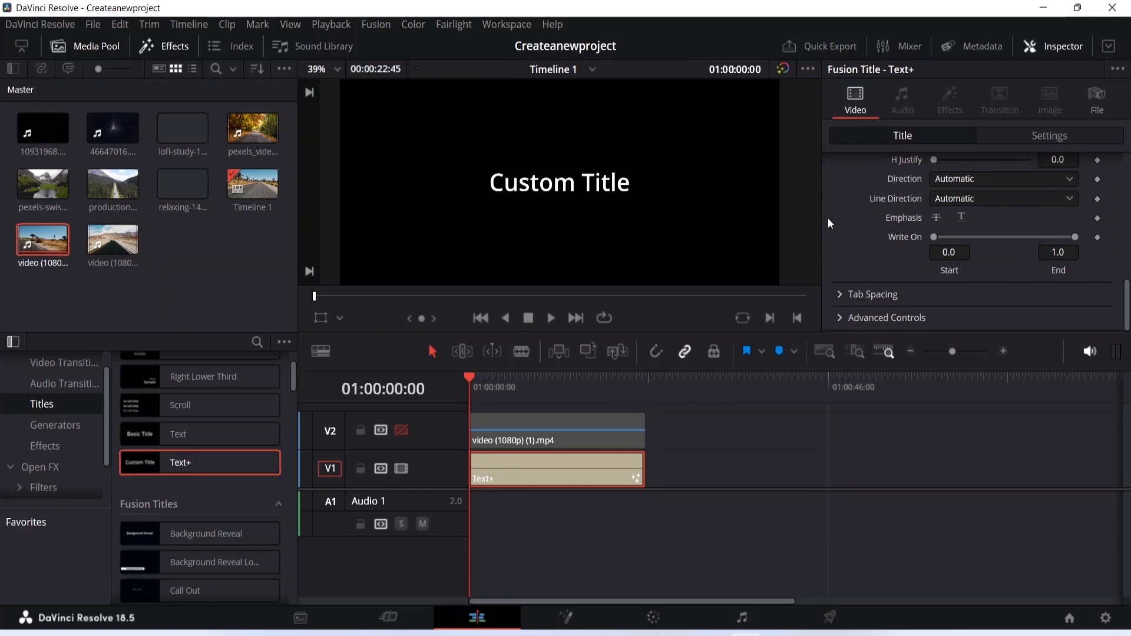
scroll(844, 217, "up", 10)
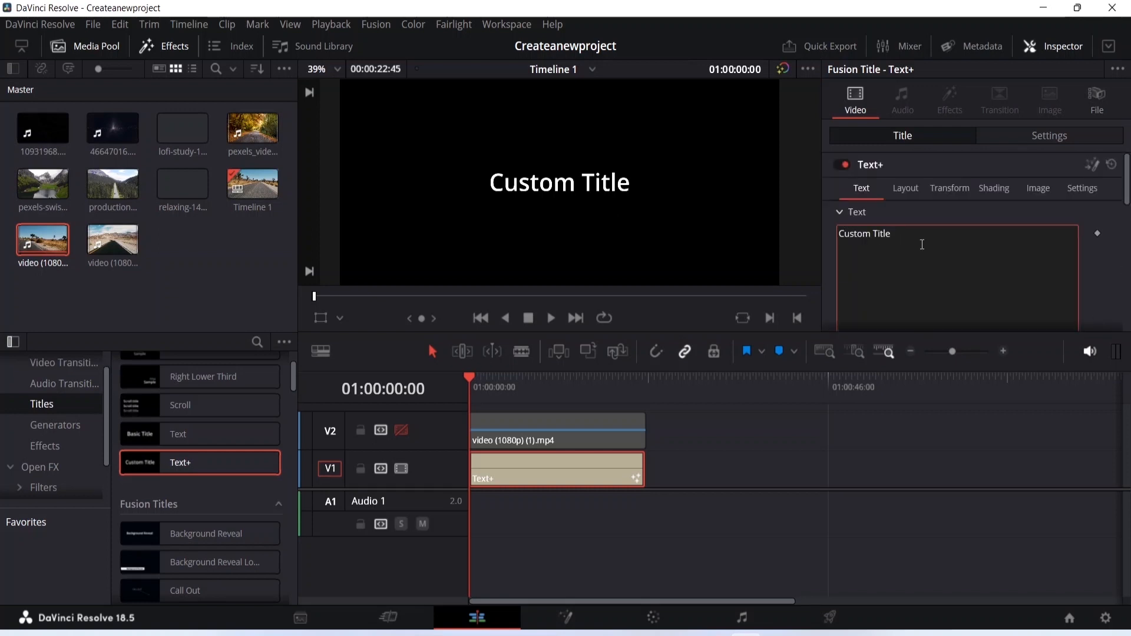
key("BackSpace")
key("BackSpace")
key("BackSpace")
key("BackSpace")
key("BackSpace")
key("BackSpace")
key("BackSpace")
key("BackSpace")
key("BackSpace")
key("BackSpace")
key("BackSpace")
key("BackSpace")
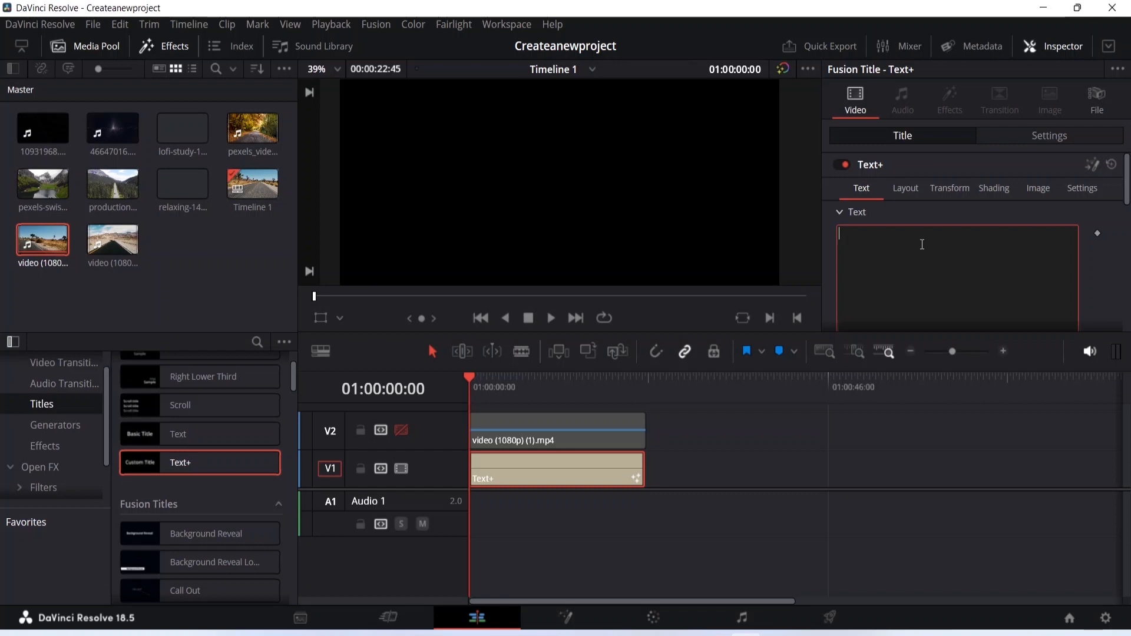
type("Canada")
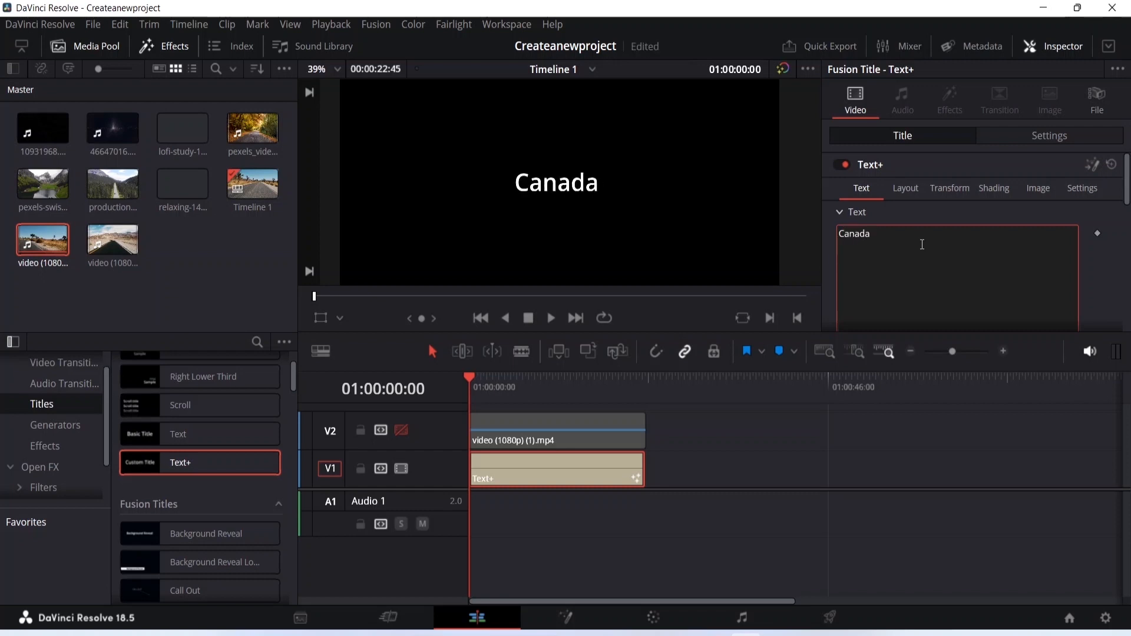
Step: Set the title's font to Franklin Gothic Heavy and enlarge its size to about 0.3622
scroll(907, 232, "down", 3)
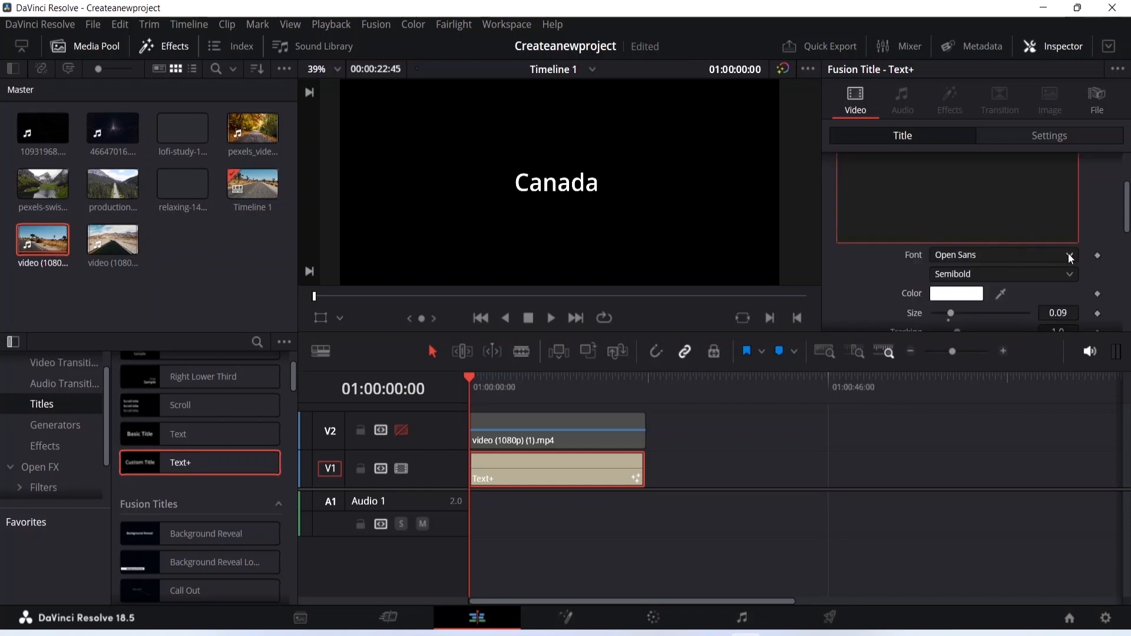
left_click(1069, 254)
scroll(1011, 271, "up", 8)
scroll(1011, 270, "up", 10)
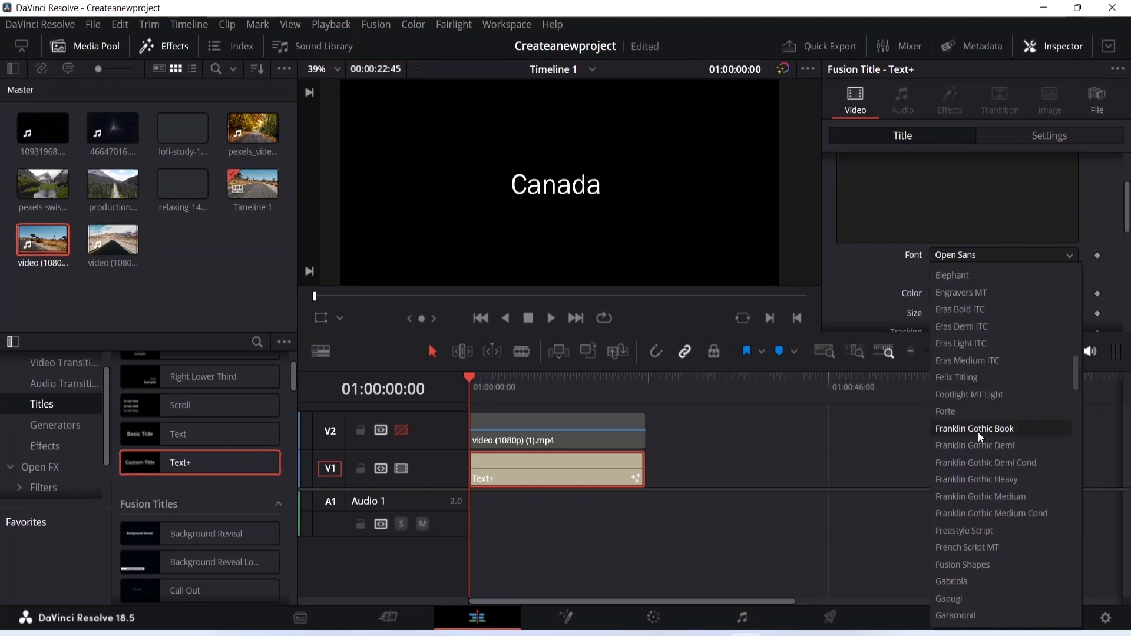
left_click(982, 479)
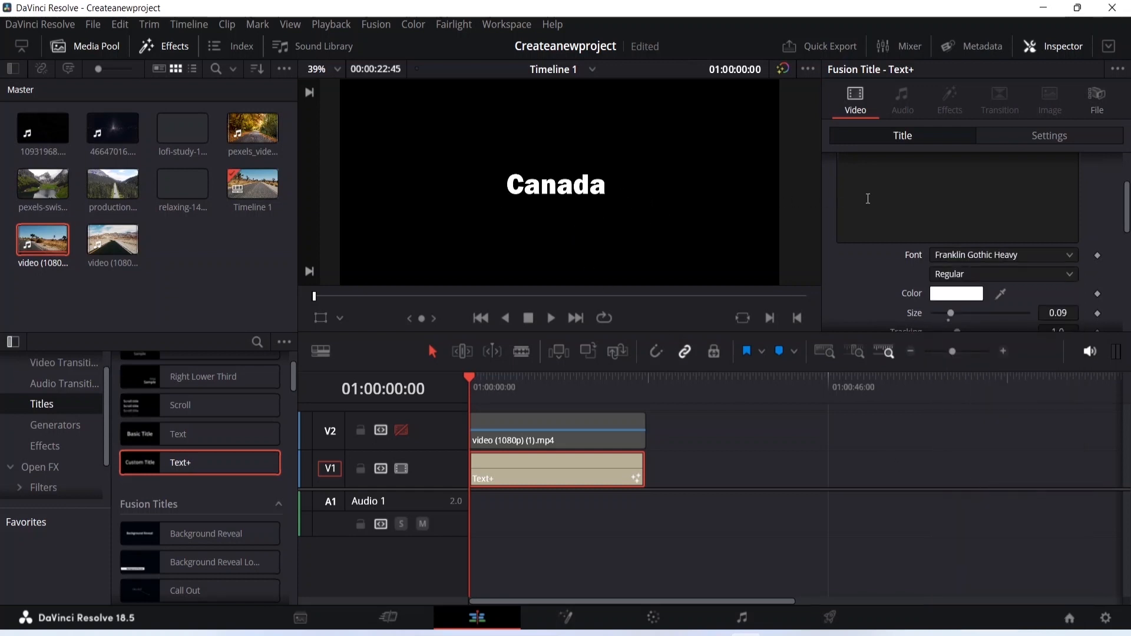
scroll(884, 203, "down", 2)
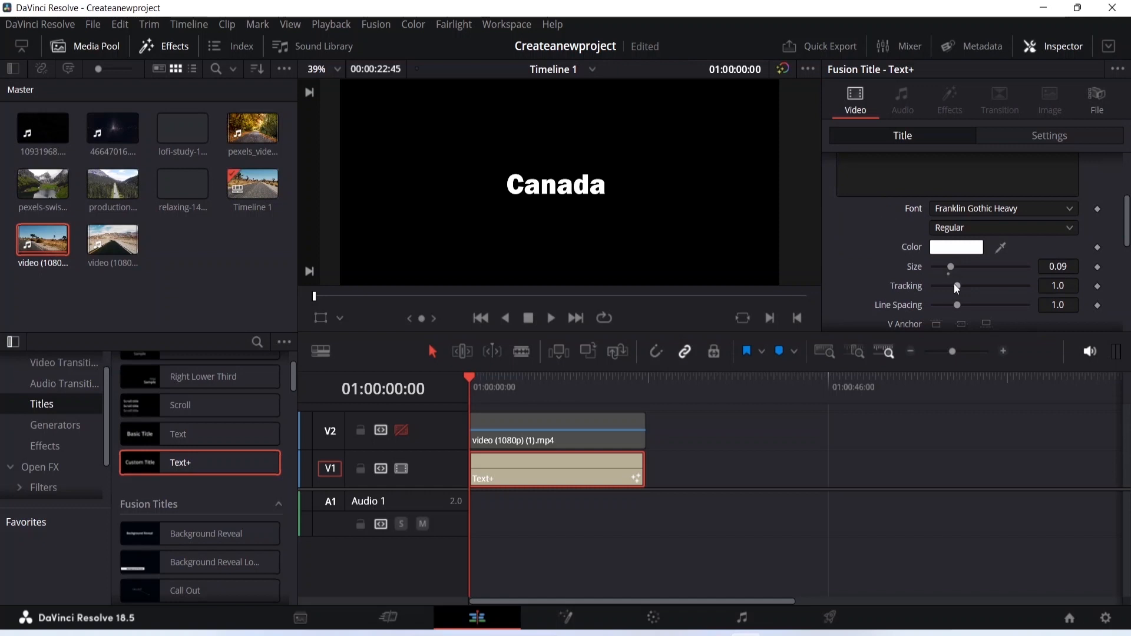
left_click_drag(952, 266, 1003, 265)
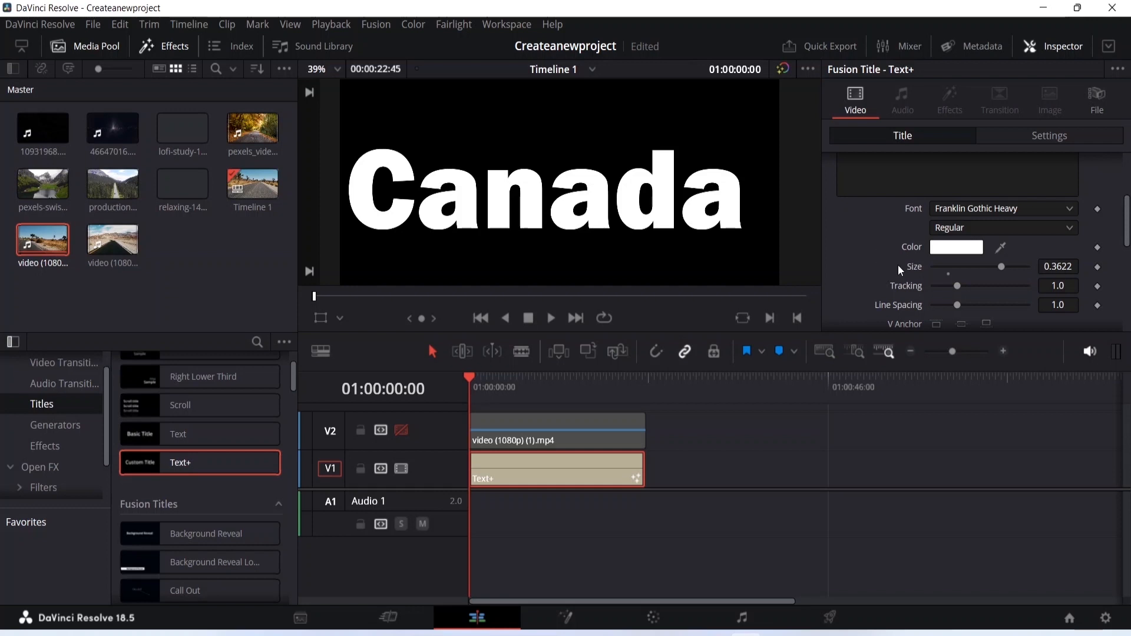
Step: Try the title's vertical anchor and vertical justification controls, leaving both at 0.0
scroll(896, 265, "down", 2)
scroll(958, 277, "down", 2)
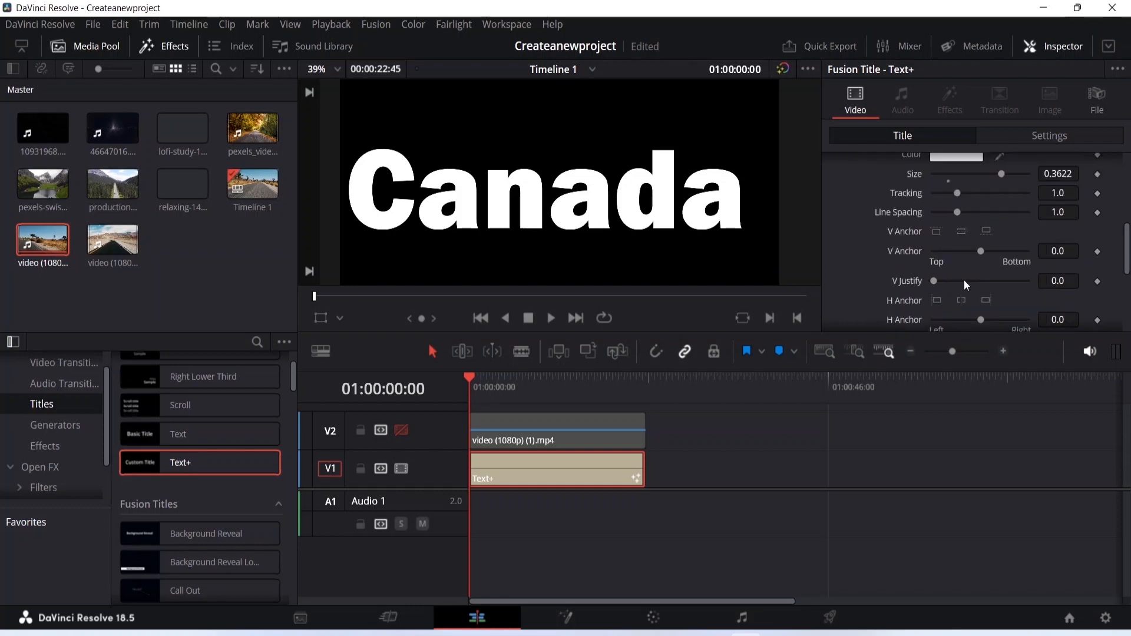
left_click_drag(981, 252, 980, 252)
left_click(960, 232)
left_click_drag(932, 283, 932, 283)
scroll(964, 303, "down", 2)
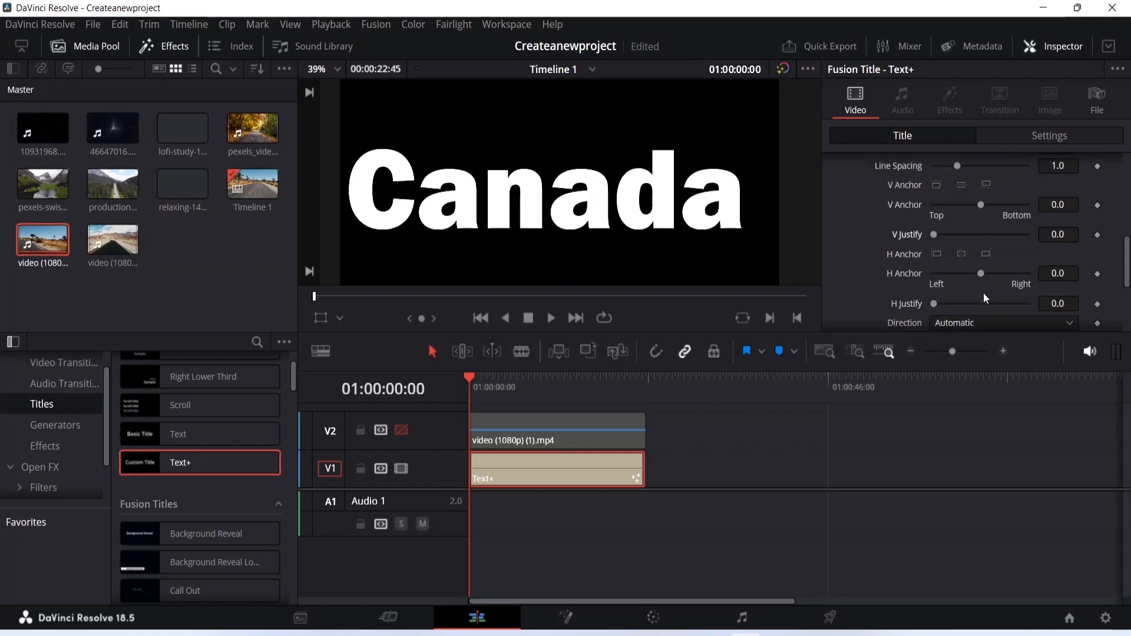
Step: Shift the "Canada" title slightly sideways to centre it in the frame, with a horizontal anchor of -0.06
left_click_drag(981, 274, 978, 274)
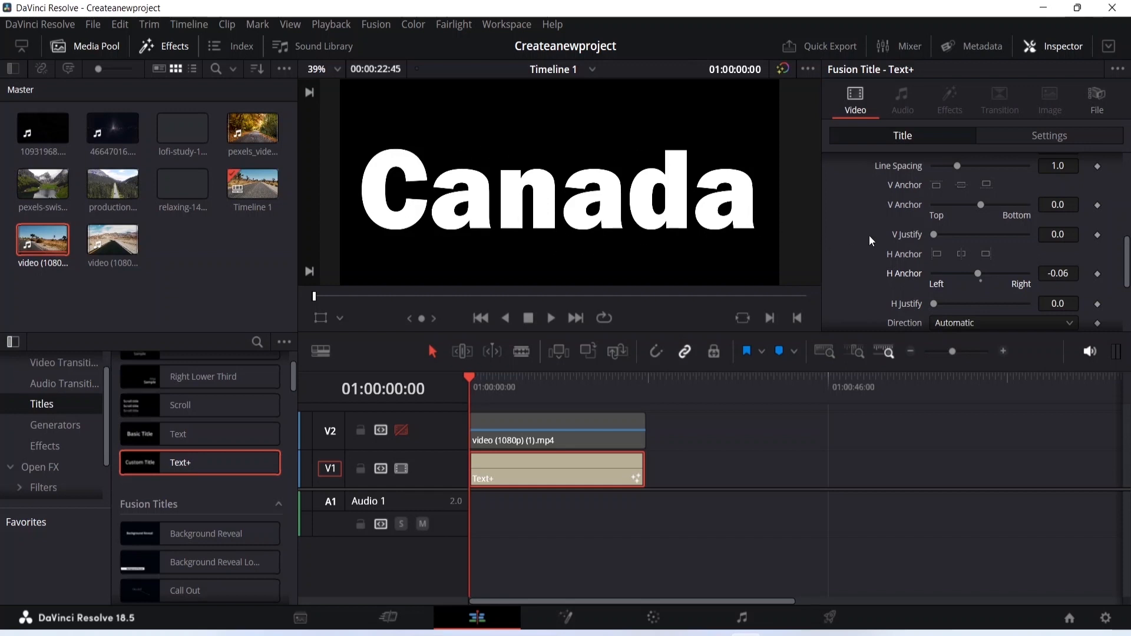
scroll(869, 236, "down", 3)
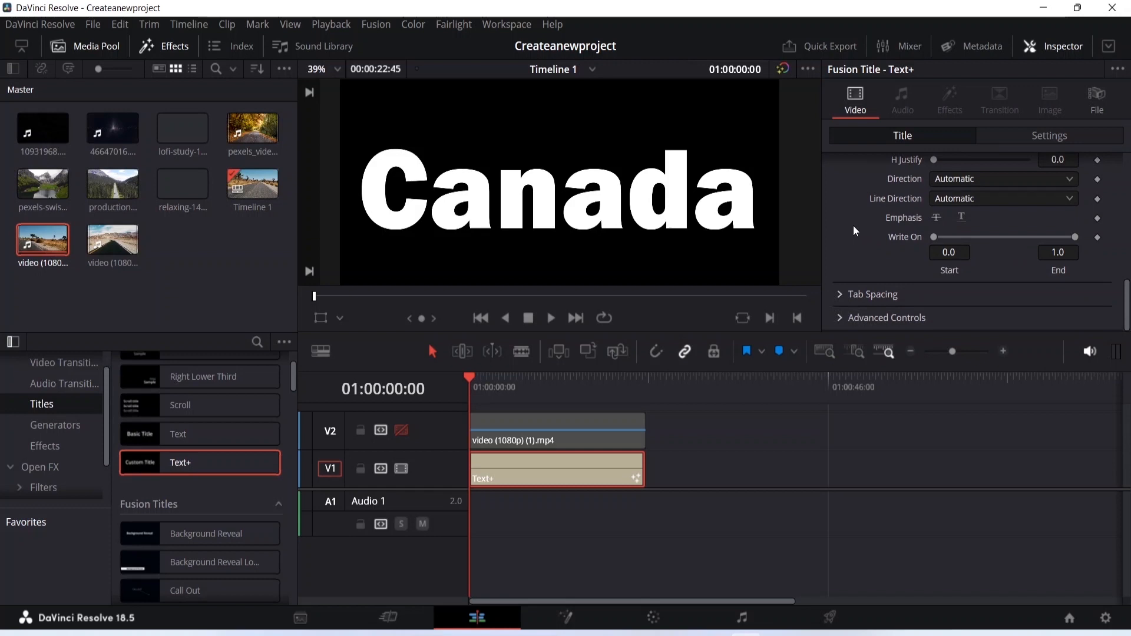
scroll(855, 228, "up", 10)
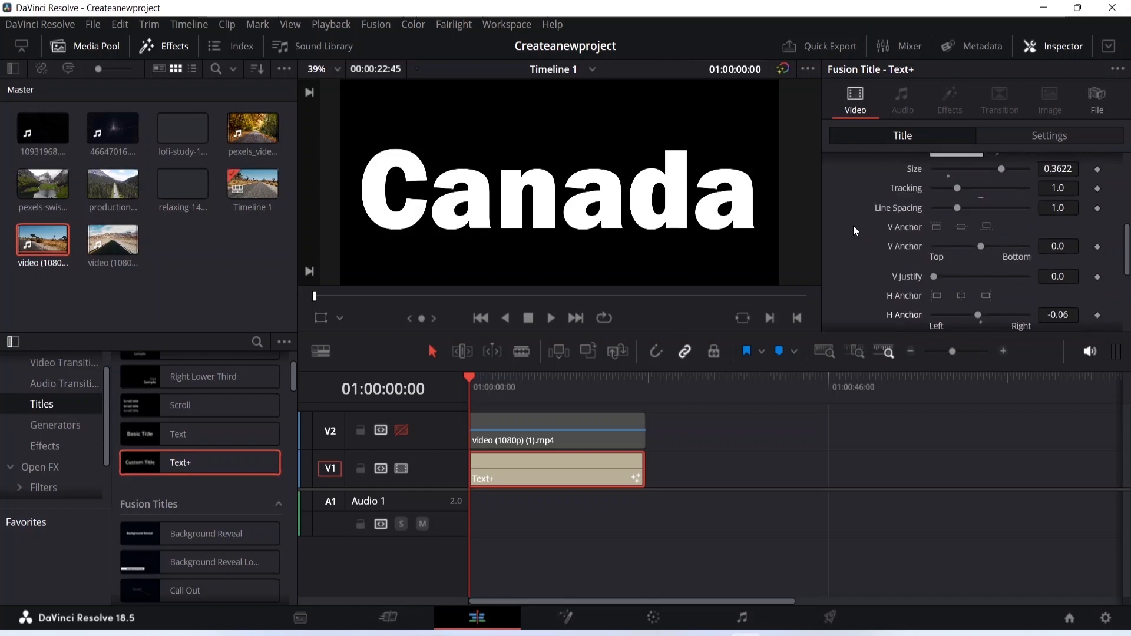
Step: Set the Text+ title's composite mode to Alpha
left_click(1009, 140)
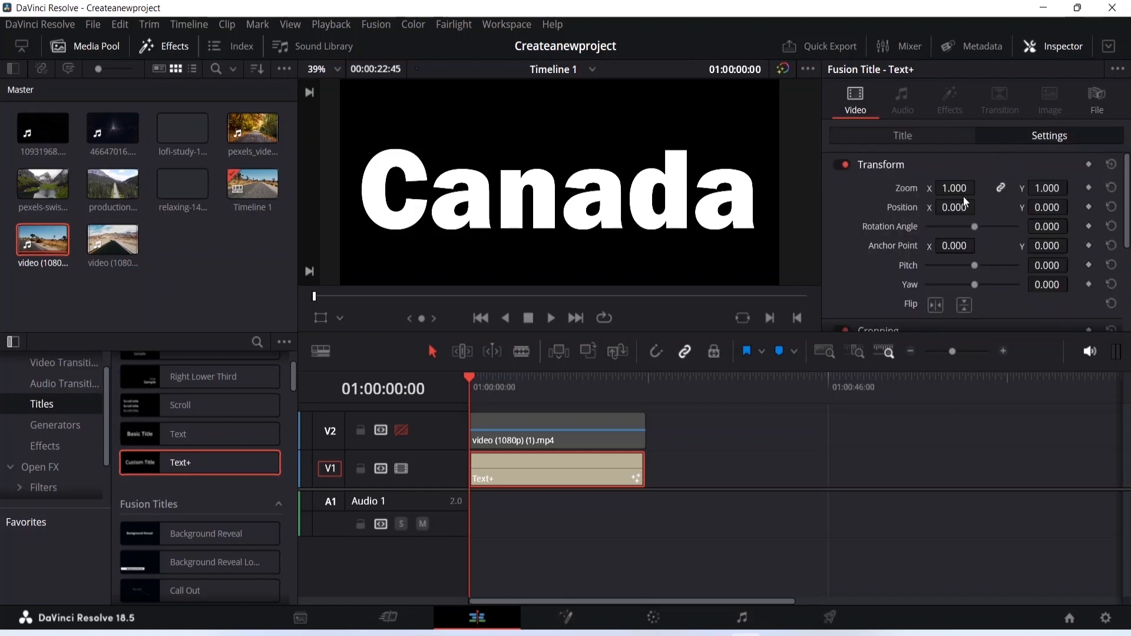
scroll(964, 198, "down", 3)
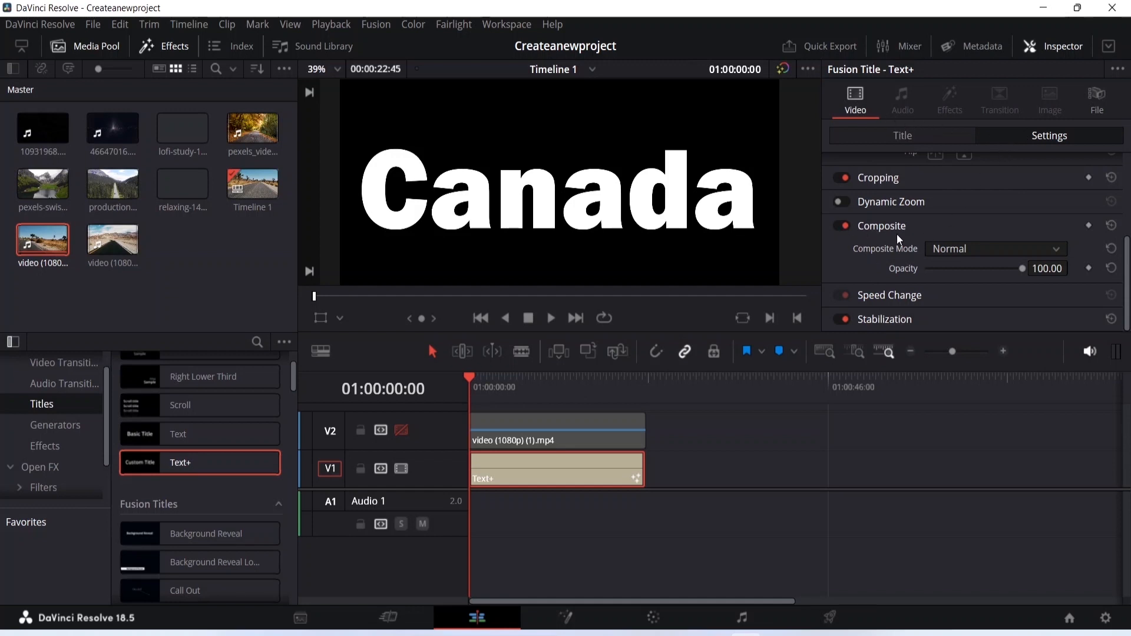
key("minus")
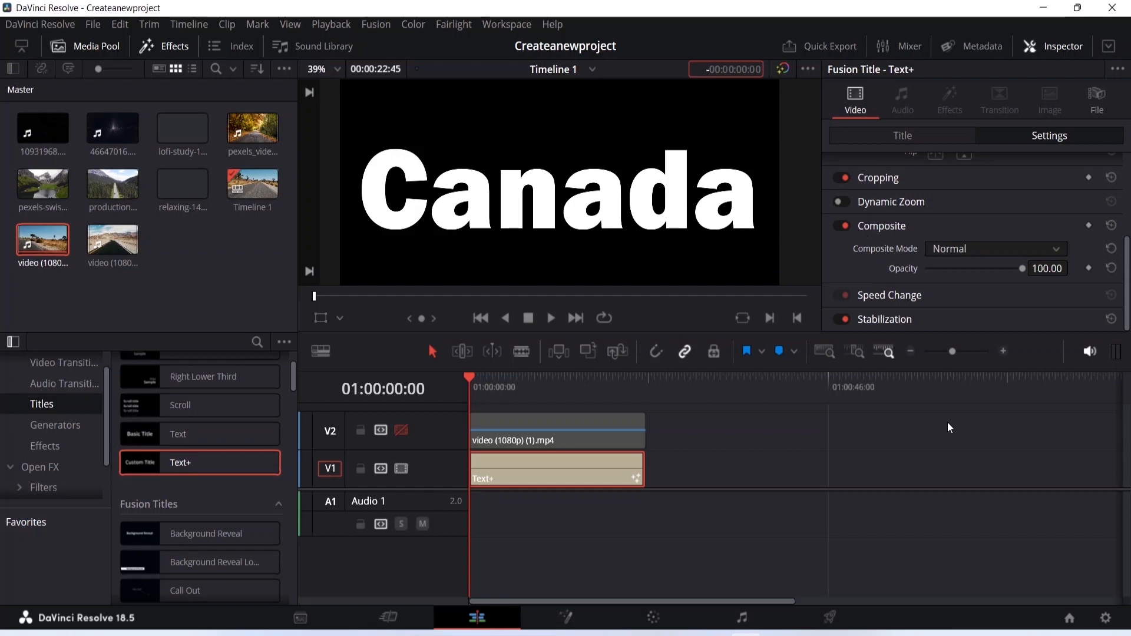
left_click(1058, 249)
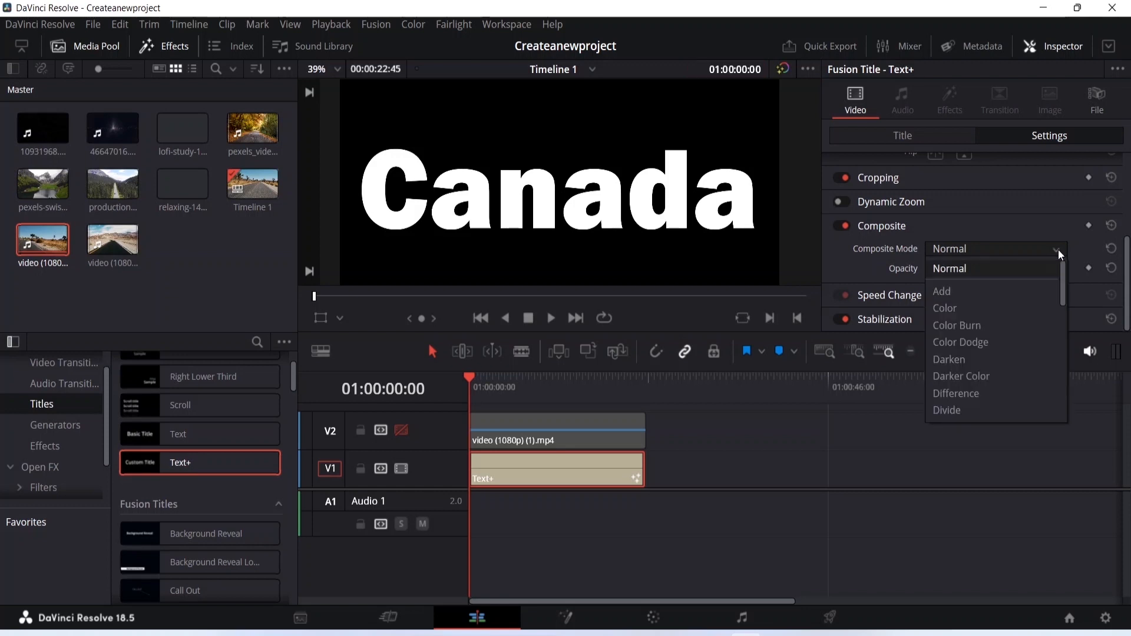
scroll(1019, 269, "down", 5)
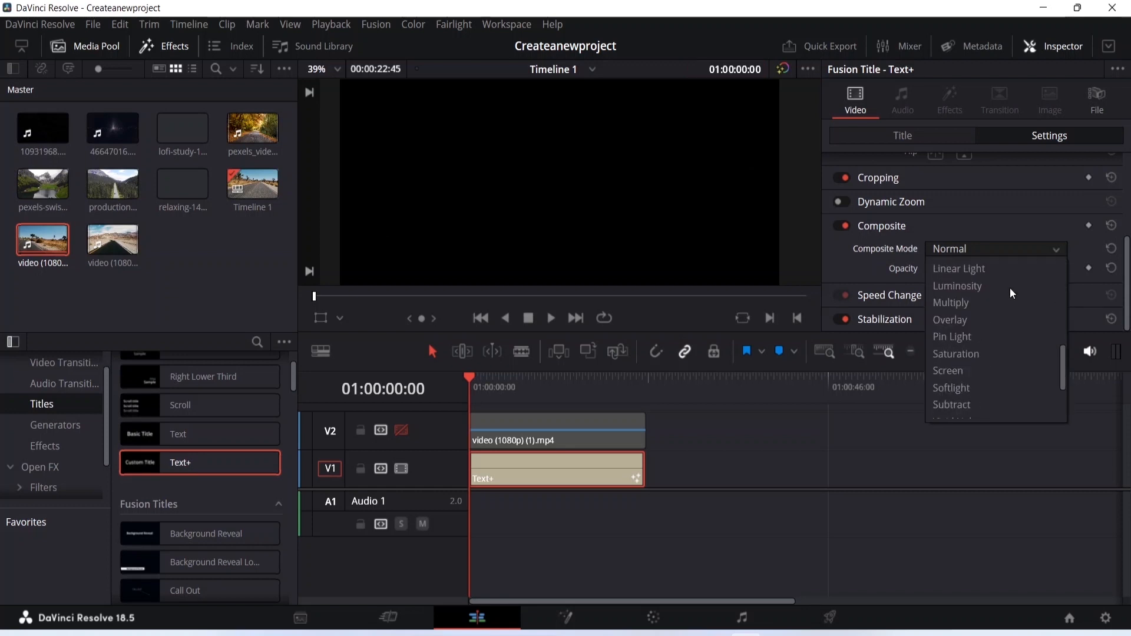
scroll(1010, 287, "down", 3)
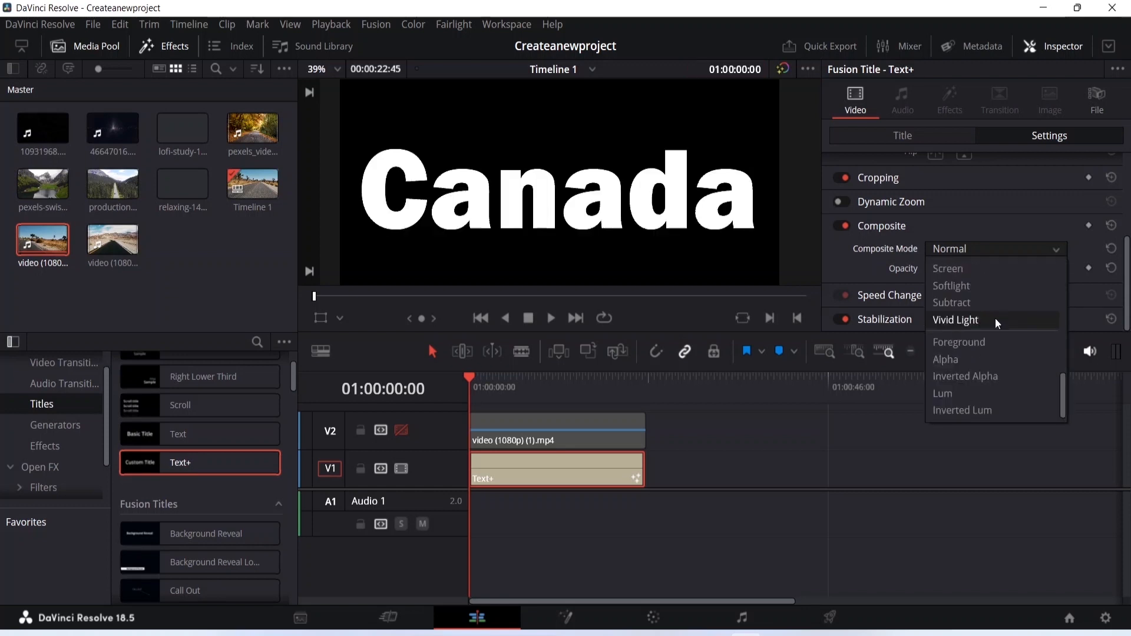
left_click(969, 359)
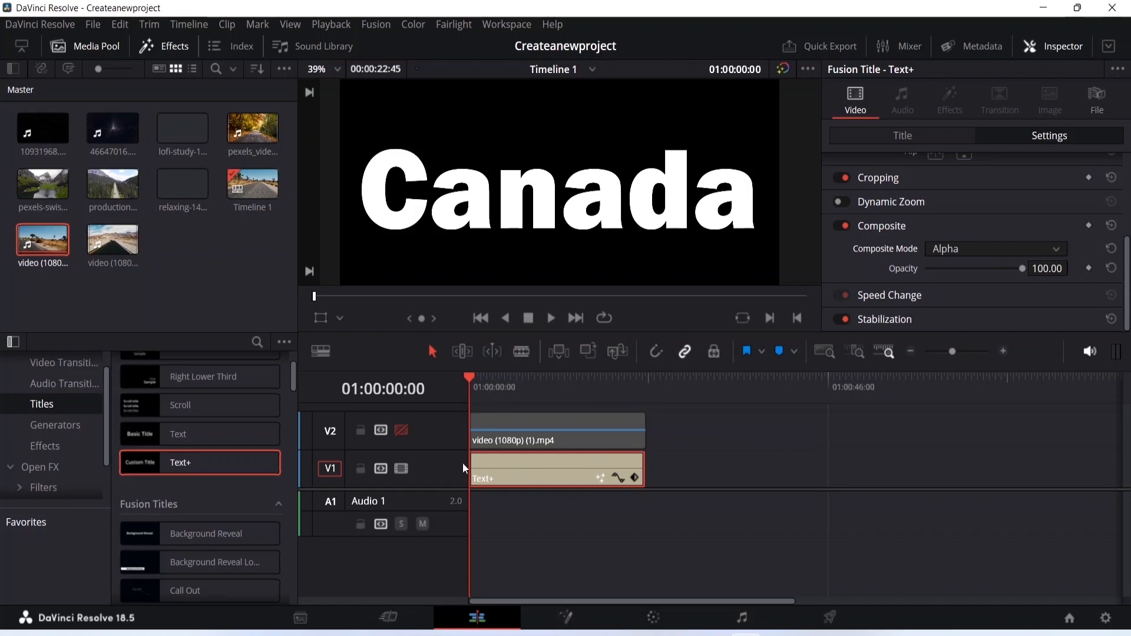
Step: Re-enable the V2 video track and set the road clip's composite mode to Foreground
left_click(548, 428)
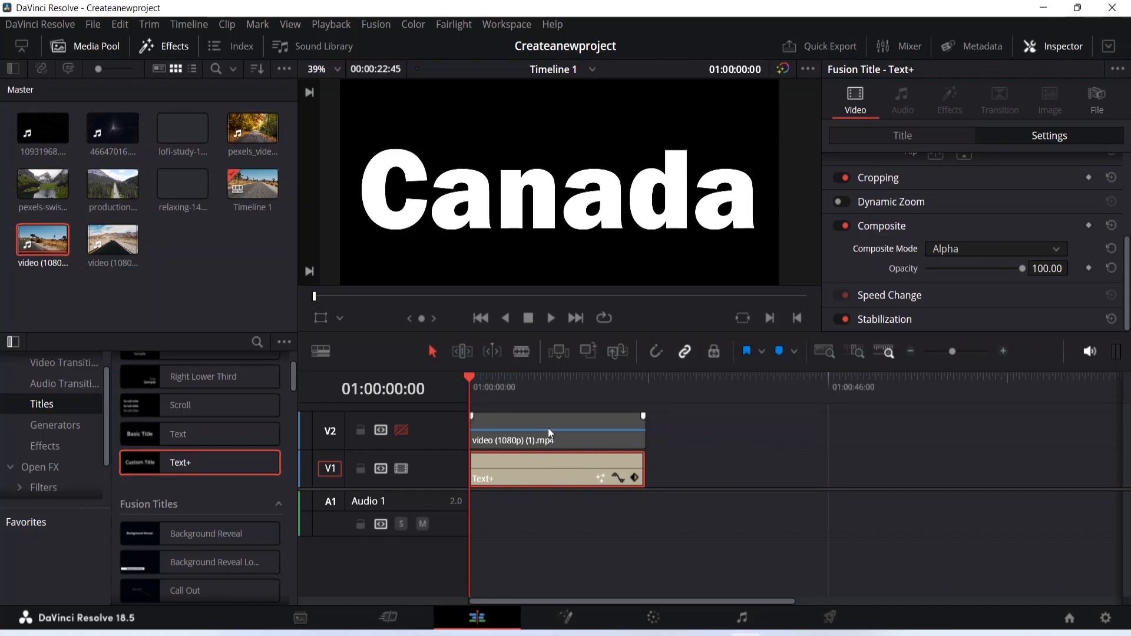
left_click(401, 430)
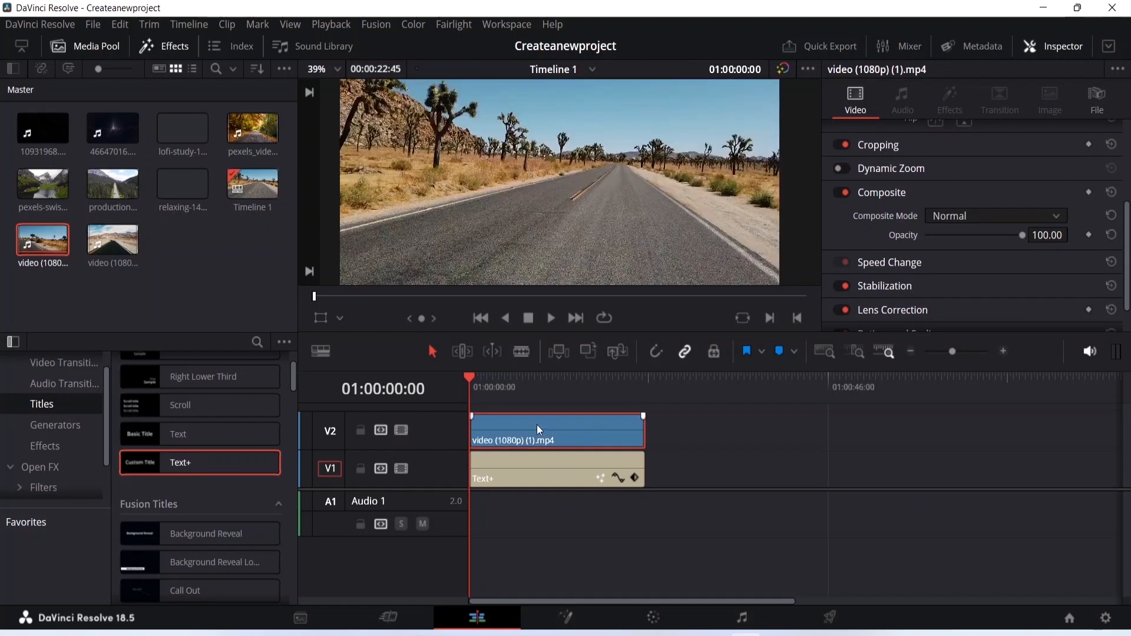
scroll(915, 190, "up", 3)
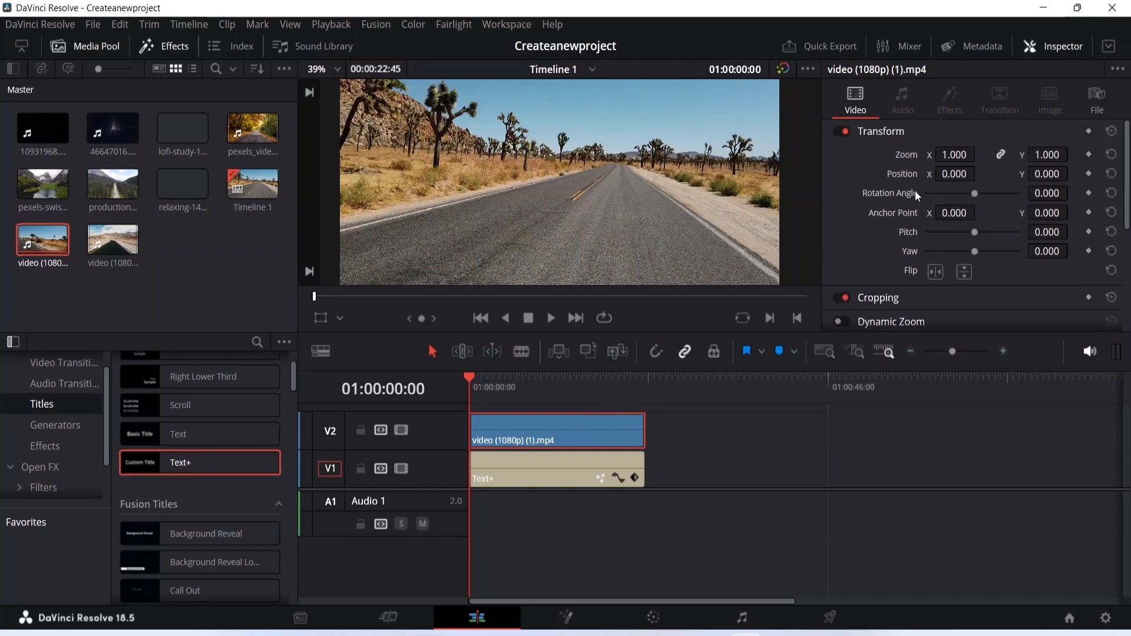
scroll(902, 188, "down", 4)
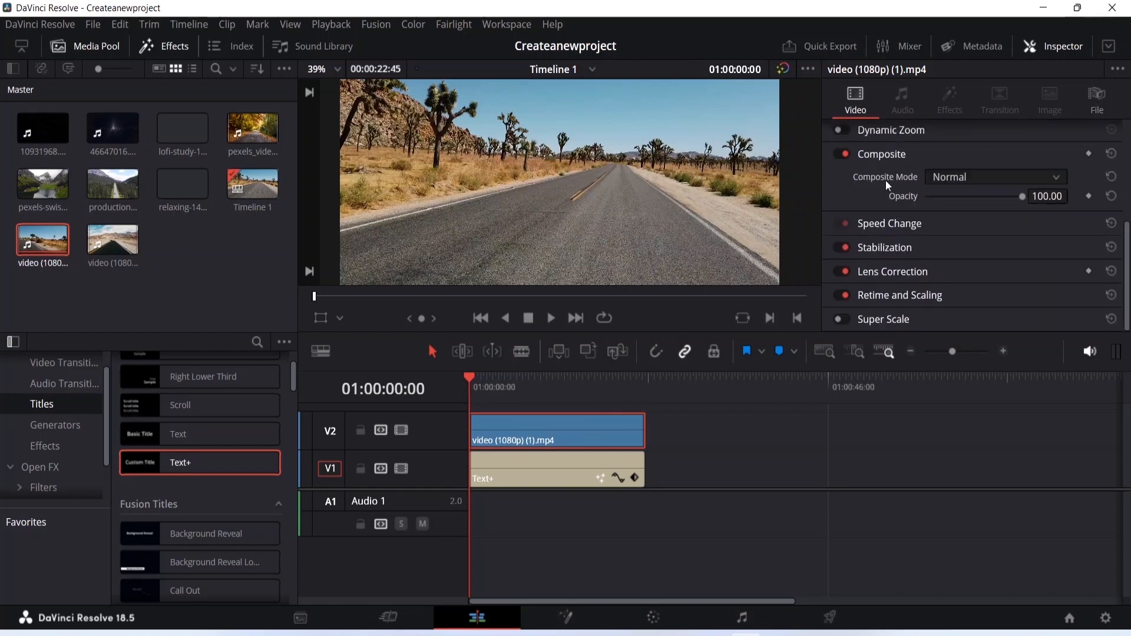
left_click(1053, 178)
scroll(1000, 218, "down", 8)
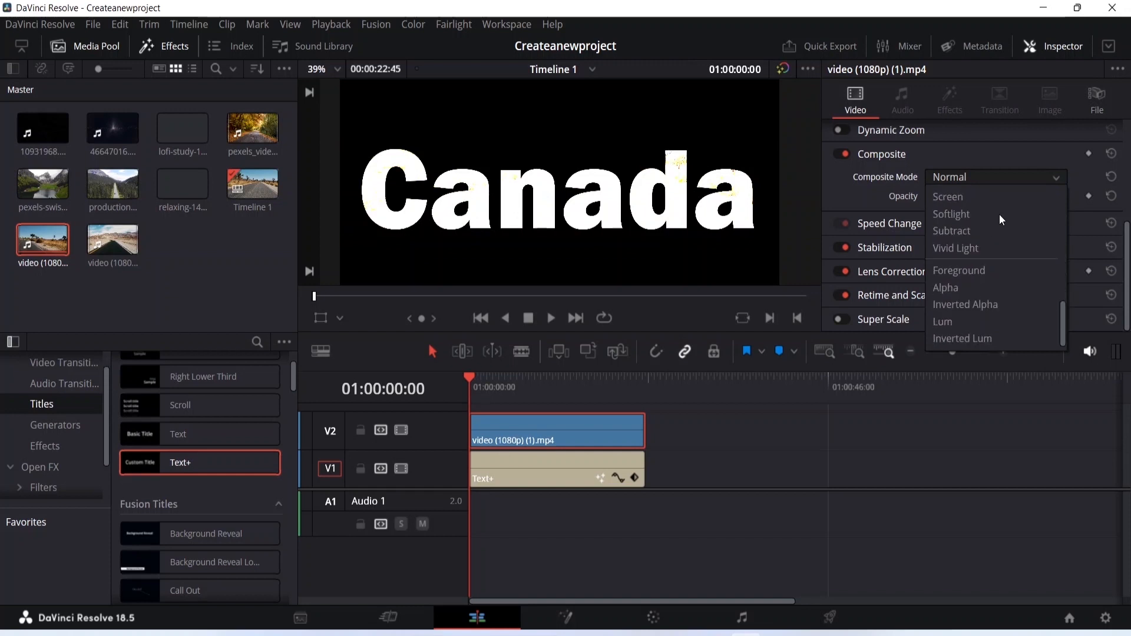
left_click(981, 270)
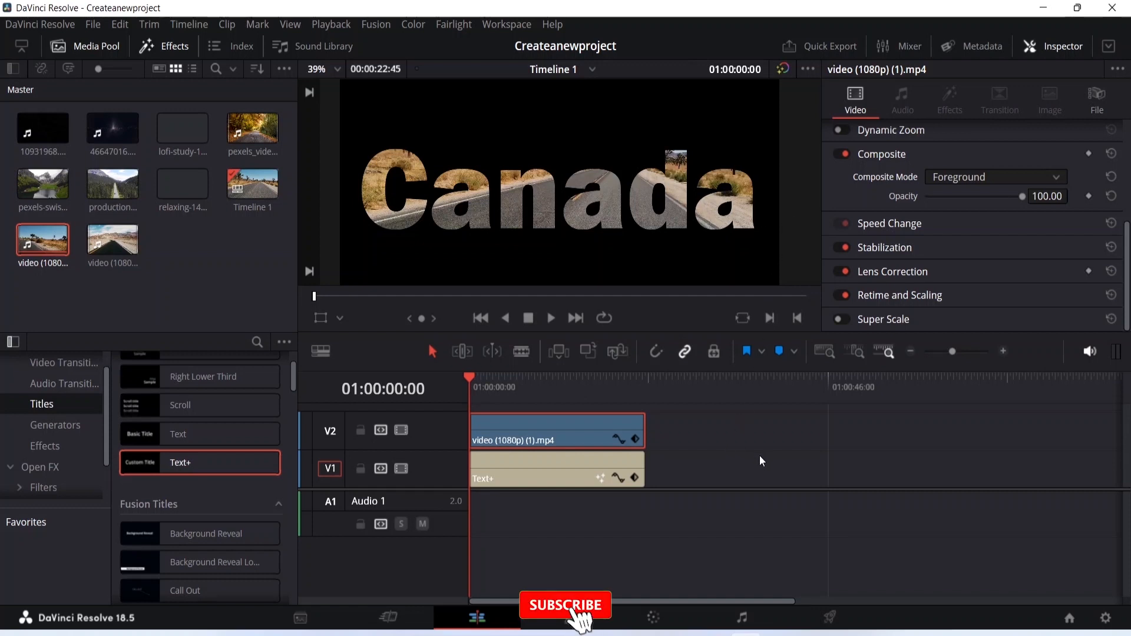
Step: Play the timeline to preview the road footage inside the title, and scrub the playhead back to about 01:00:03:06
key("space")
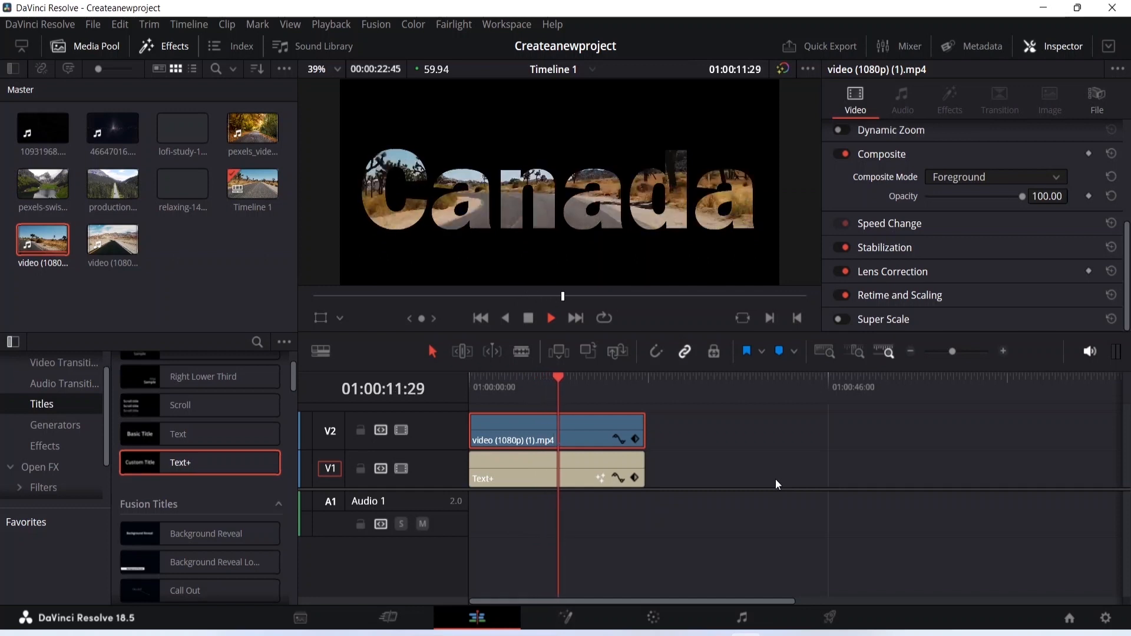
key("space")
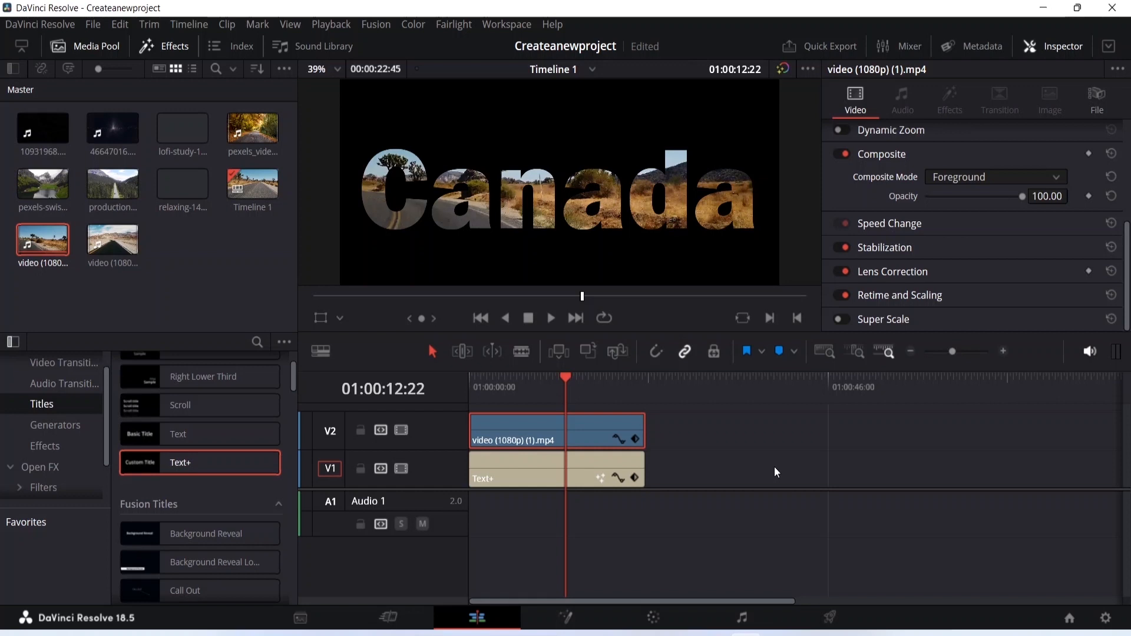
key("q")
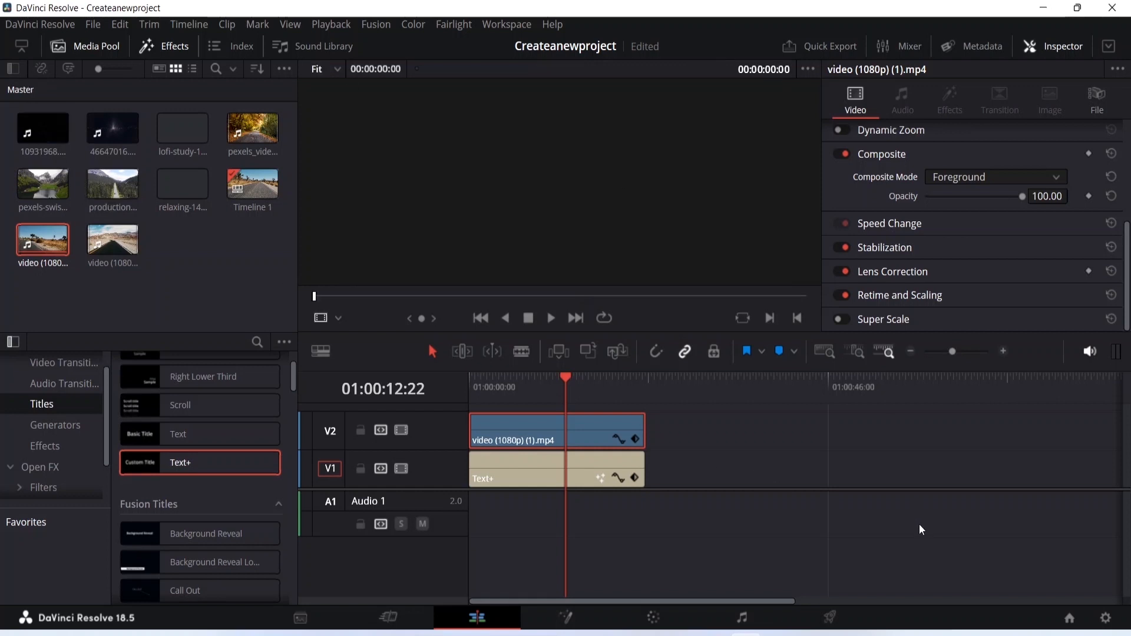
left_click_drag(564, 374, 492, 377)
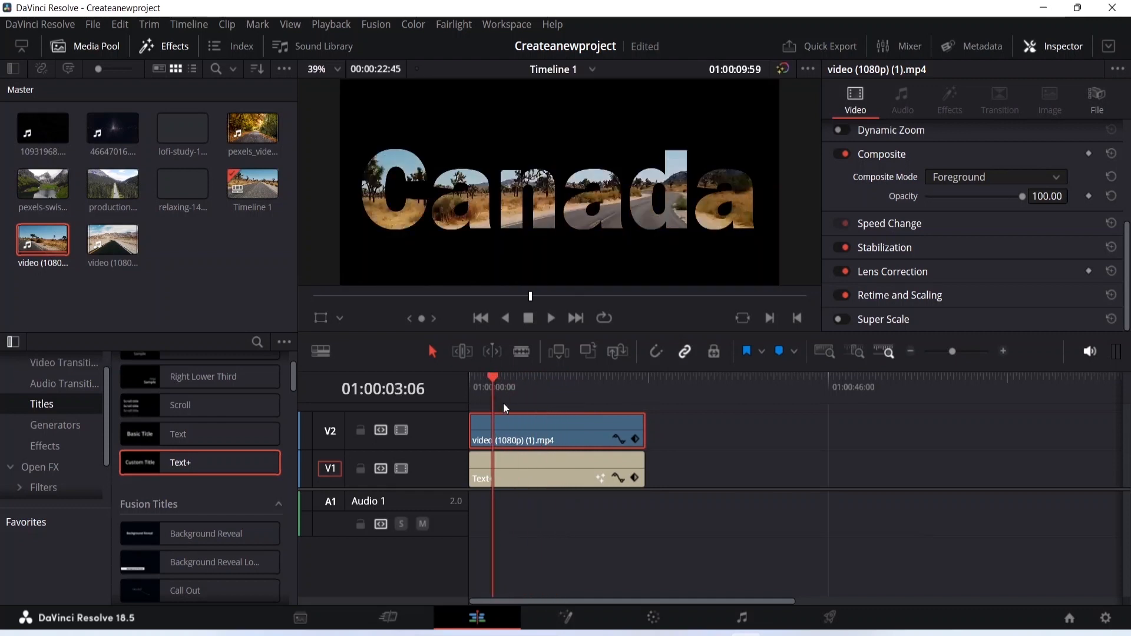